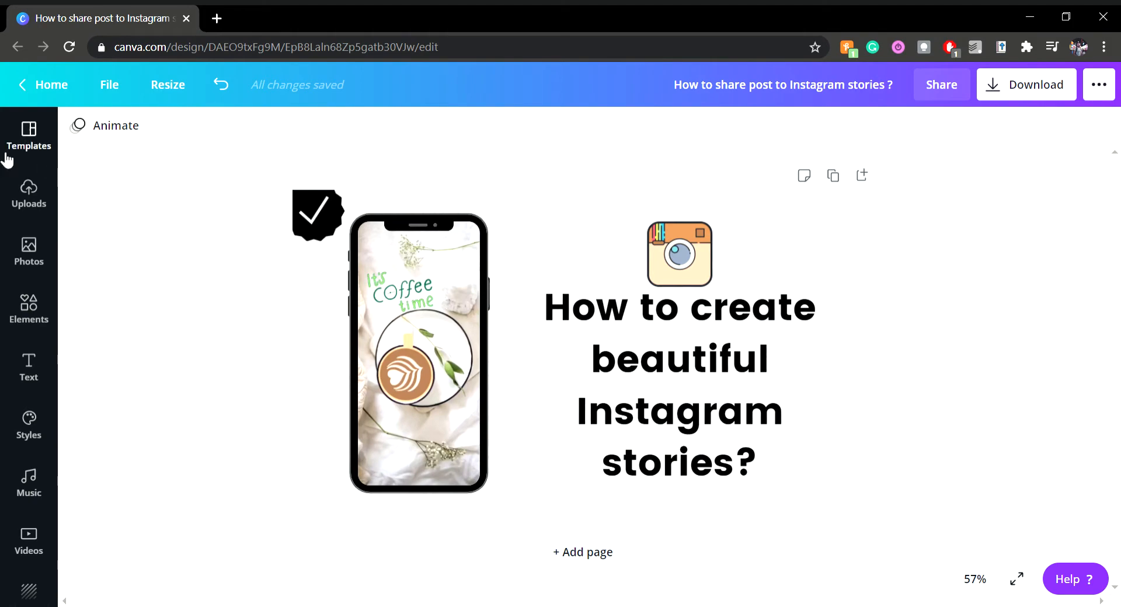
Examine the Gradients collection and the other categories in the elements library
{"action": "left_click", "coordinate": [31, 300]}
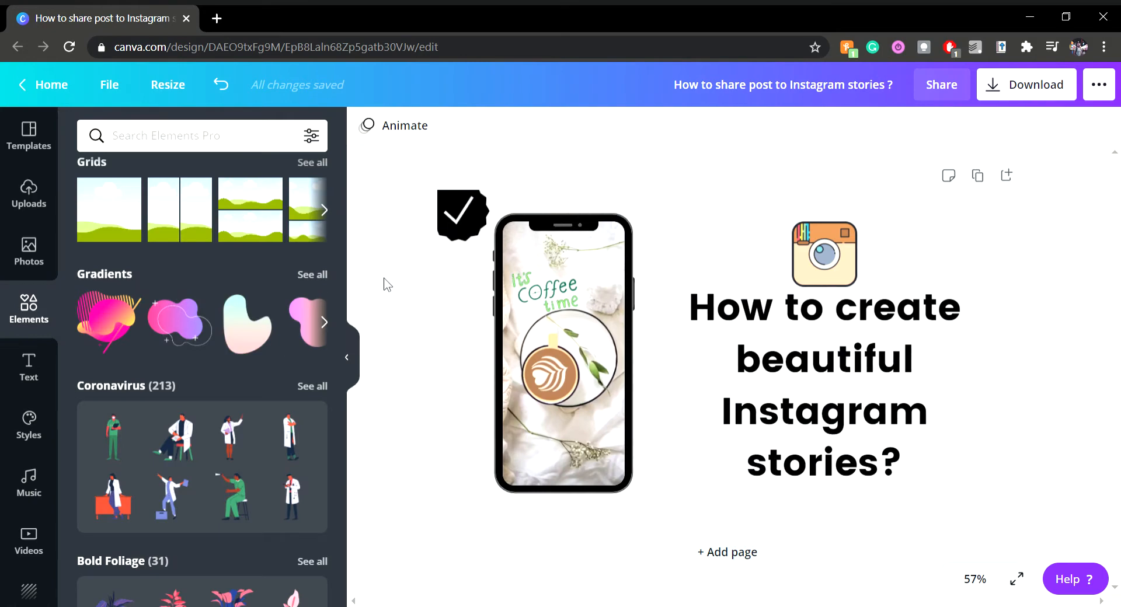
{"action": "left_click", "coordinate": [312, 274]}
{"action": "scroll", "coordinate": [314, 284], "scroll_direction": "down", "scroll_amount": 1}
{"action": "scroll", "coordinate": [313, 284], "scroll_direction": "down", "scroll_amount": 7}
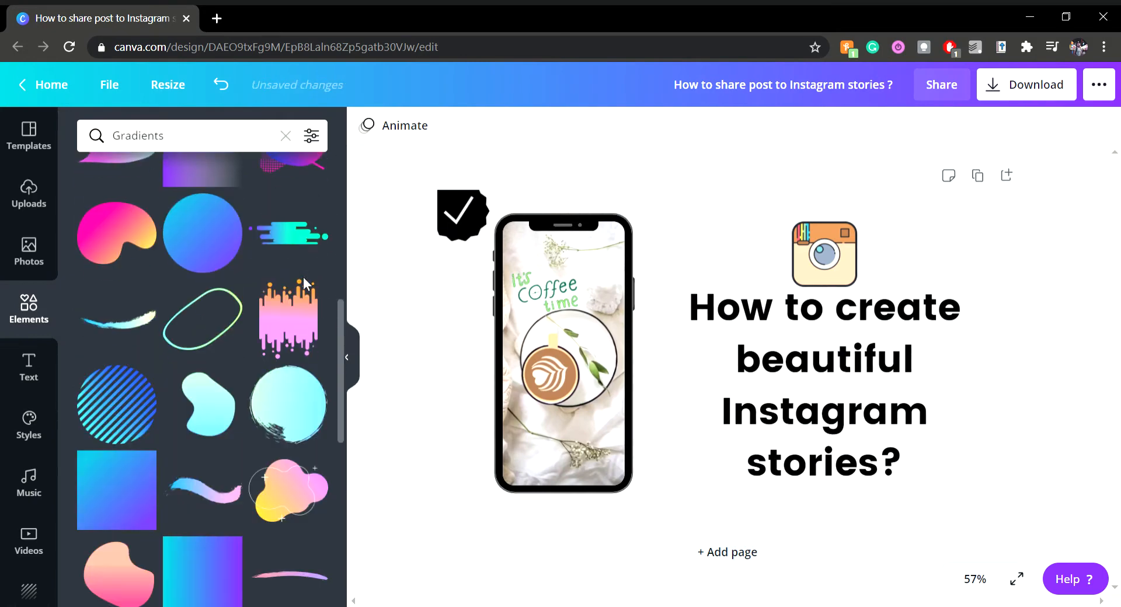
{"action": "scroll", "coordinate": [341, 284], "scroll_direction": "up", "scroll_amount": 6}
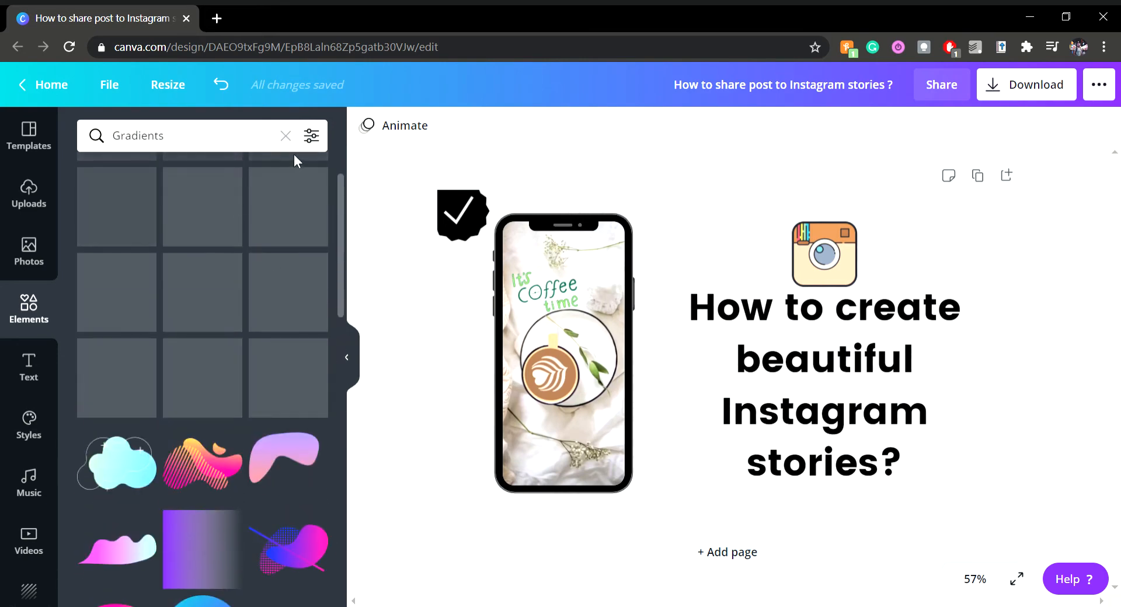
{"action": "left_click", "coordinate": [285, 136]}
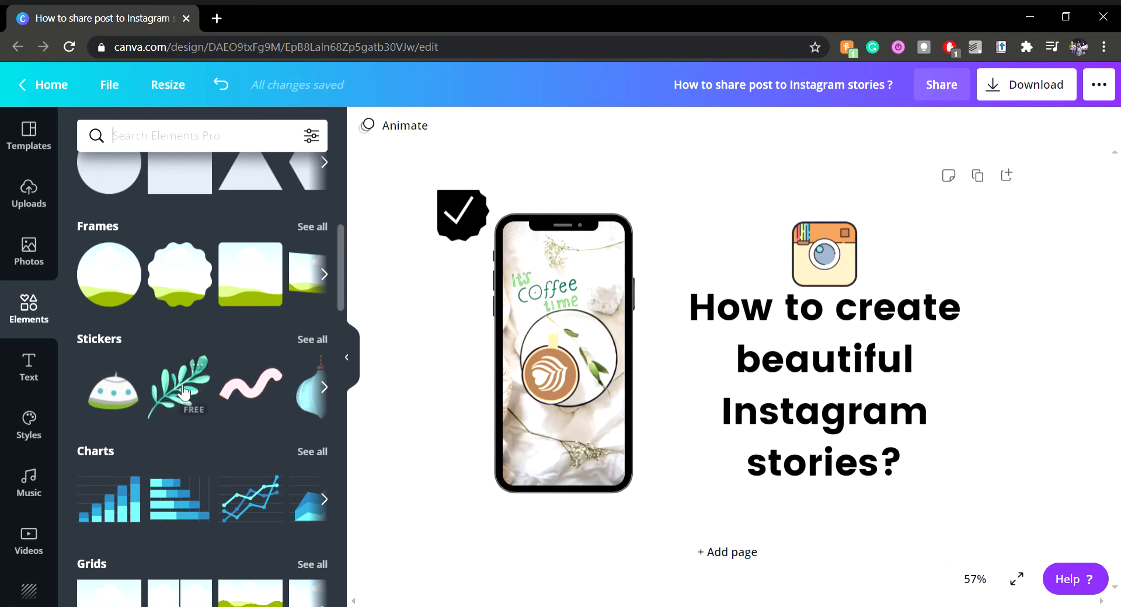
{"action": "scroll", "coordinate": [220, 334], "scroll_direction": "down", "scroll_amount": 2}
{"action": "scroll", "coordinate": [219, 335], "scroll_direction": "up", "scroll_amount": 7}
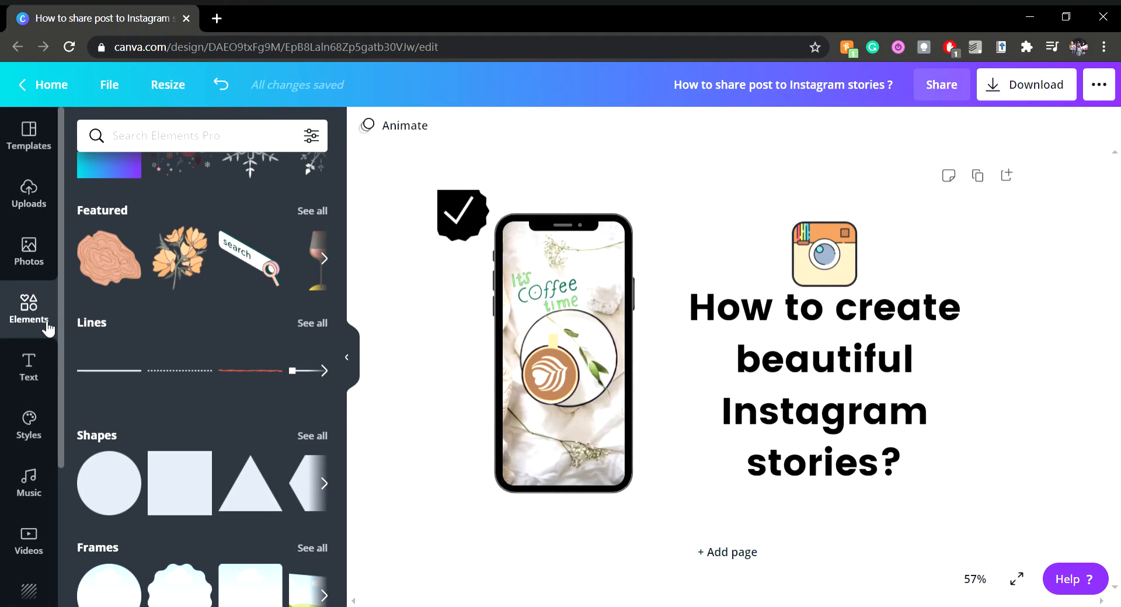
{"action": "scroll", "coordinate": [215, 362], "scroll_direction": "up", "scroll_amount": 2}
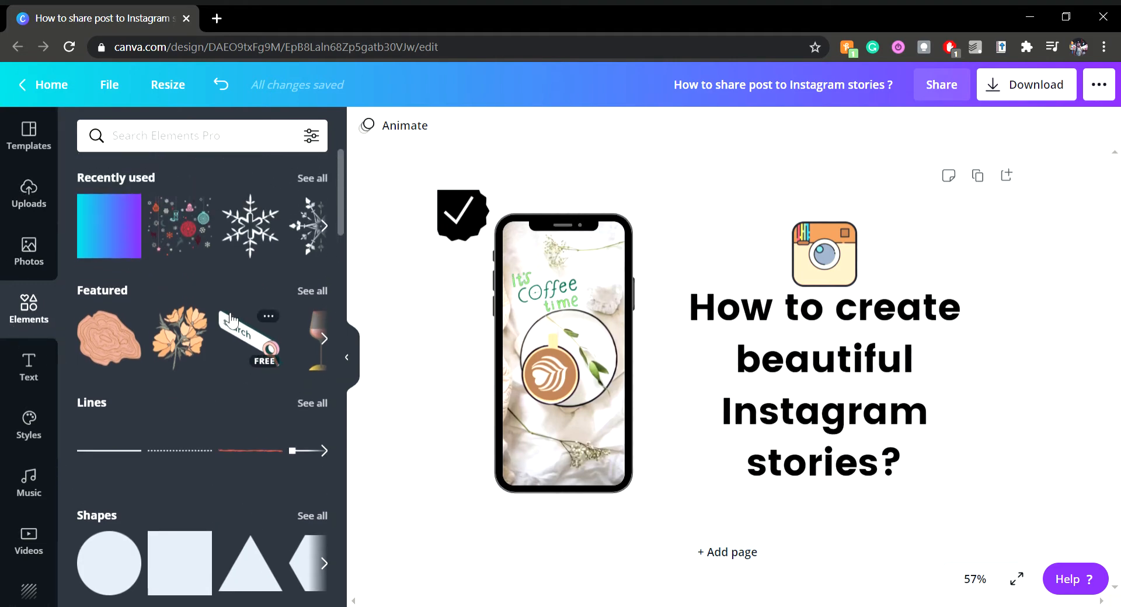
{"action": "scroll", "coordinate": [255, 363], "scroll_direction": "down", "scroll_amount": 6}
{"action": "scroll", "coordinate": [256, 363], "scroll_direction": "down", "scroll_amount": 5}
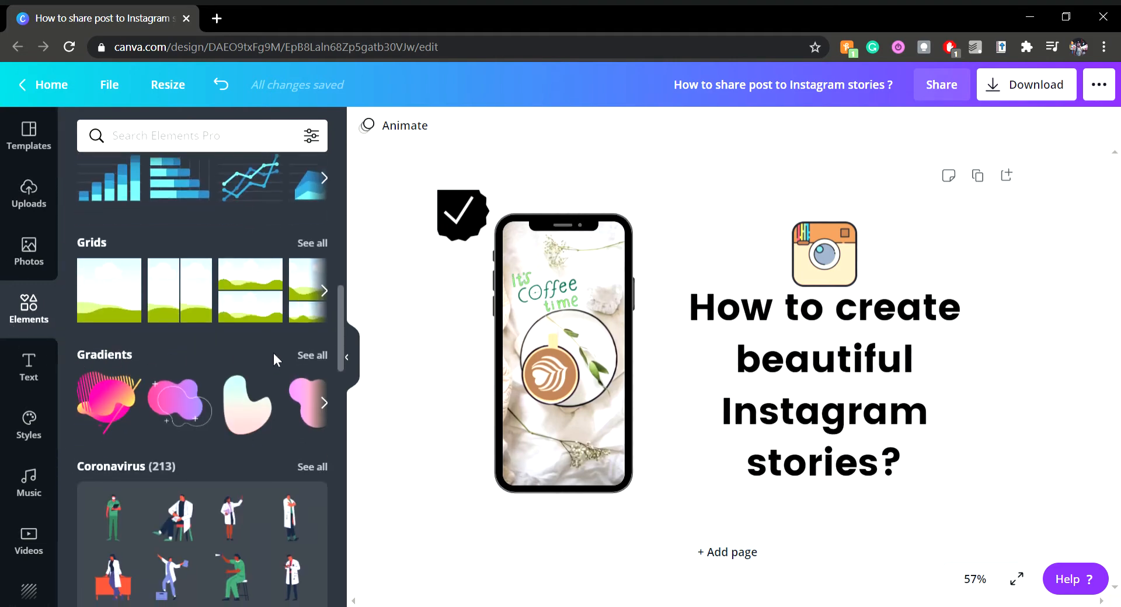
Insert the rectangular cyan-to-purple gradient from the Gradients collection and place it partly over the phone mockup
{"action": "left_click", "coordinate": [312, 357]}
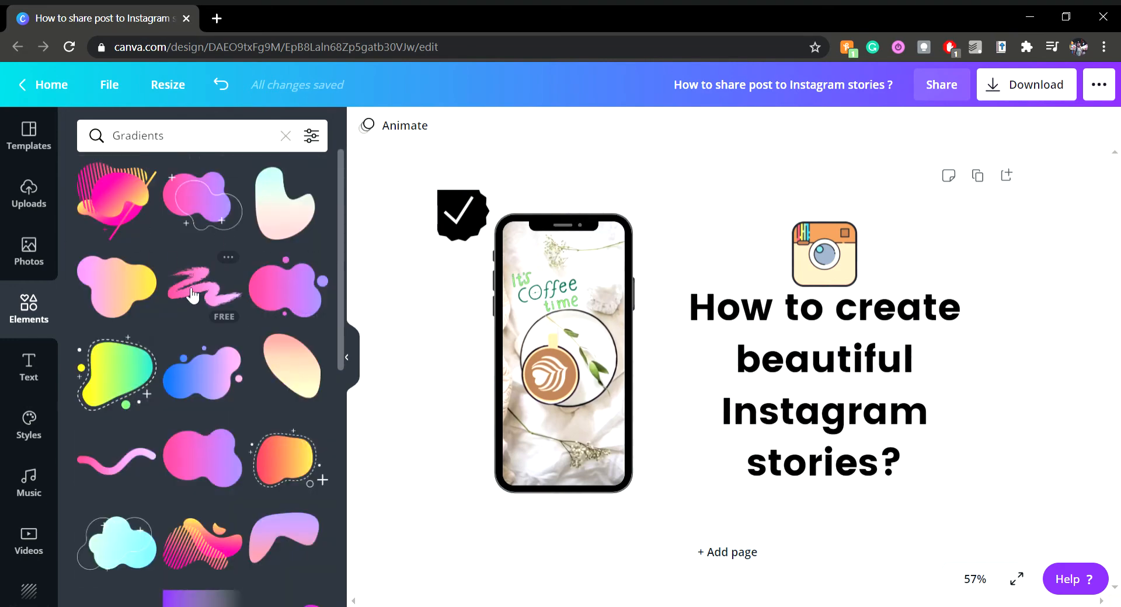
{"action": "scroll", "coordinate": [178, 324], "scroll_direction": "down", "scroll_amount": 3}
{"action": "scroll", "coordinate": [178, 324], "scroll_direction": "down", "scroll_amount": 1}
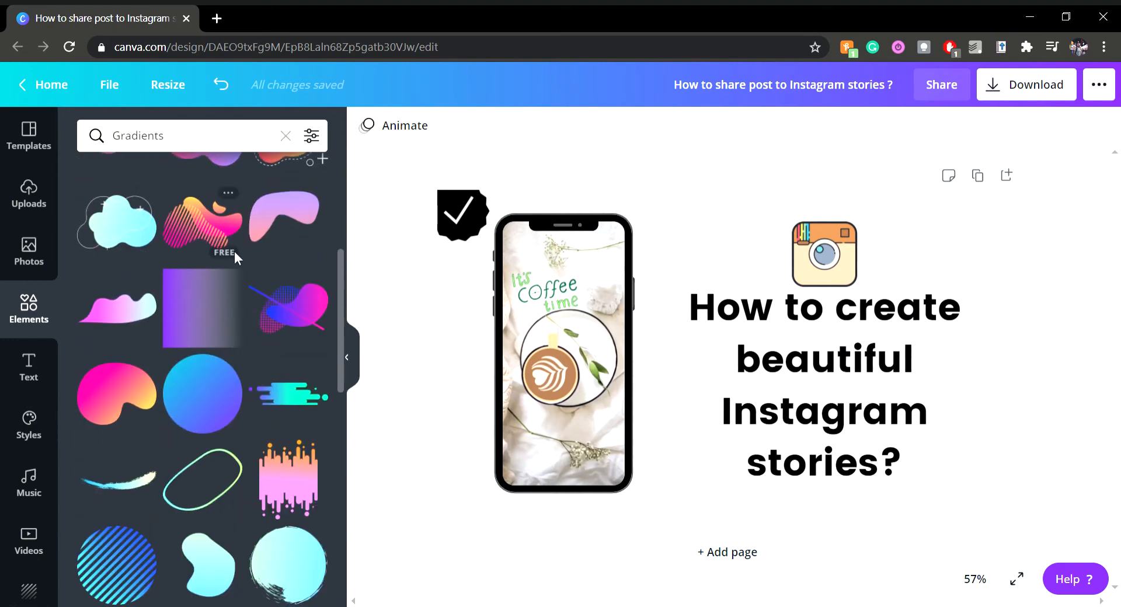
{"action": "scroll", "coordinate": [234, 251], "scroll_direction": "down", "scroll_amount": 3}
{"action": "scroll", "coordinate": [175, 498], "scroll_direction": "down", "scroll_amount": 4}
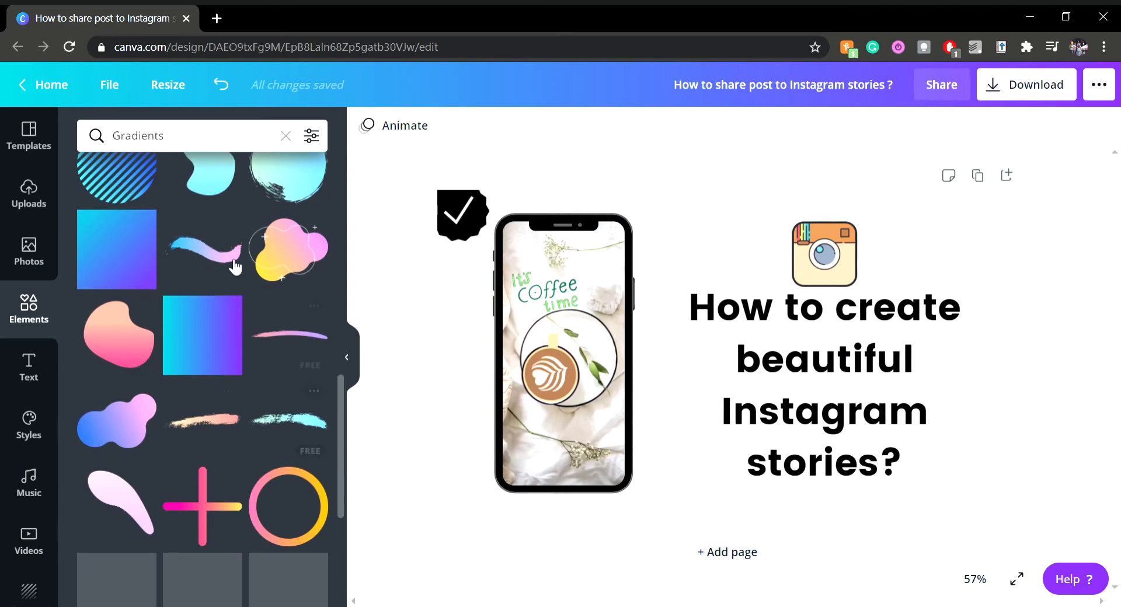
{"action": "scroll", "coordinate": [217, 399], "scroll_direction": "down", "scroll_amount": 5}
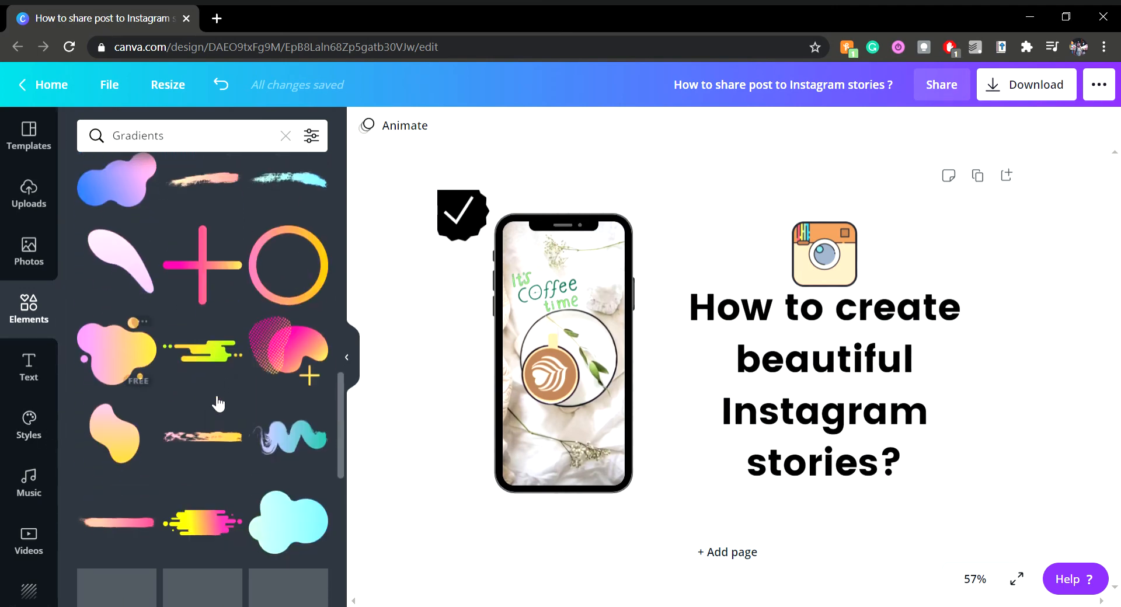
{"action": "scroll", "coordinate": [306, 501], "scroll_direction": "down", "scroll_amount": 4}
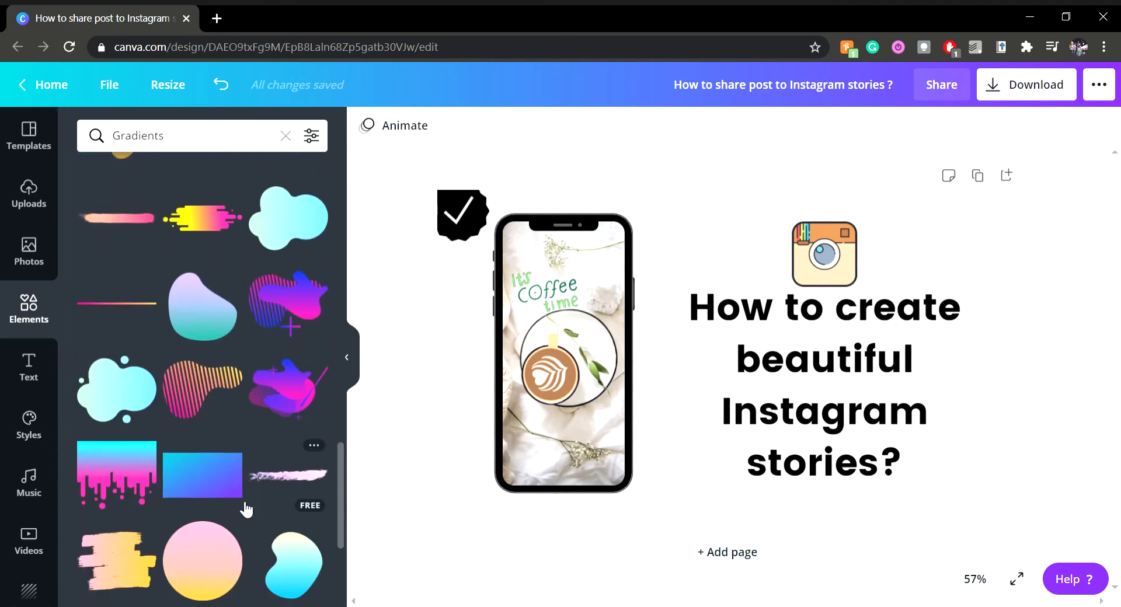
{"action": "scroll", "coordinate": [243, 509], "scroll_direction": "up", "scroll_amount": 5}
{"action": "scroll", "coordinate": [175, 395], "scroll_direction": "up", "scroll_amount": 4}
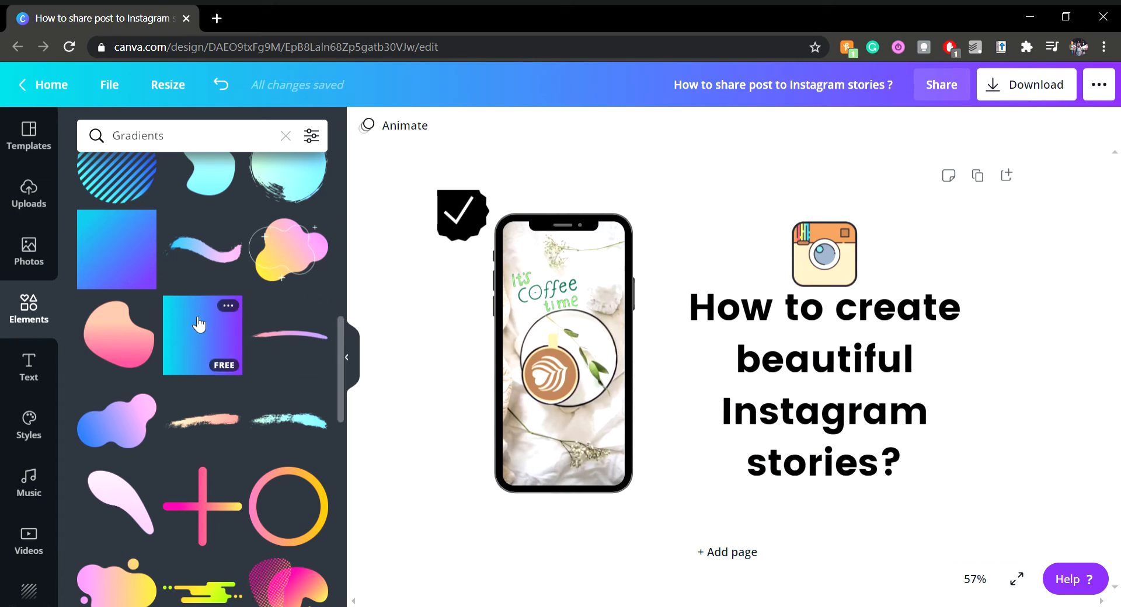
{"action": "scroll", "coordinate": [195, 320], "scroll_direction": "down", "scroll_amount": 10}
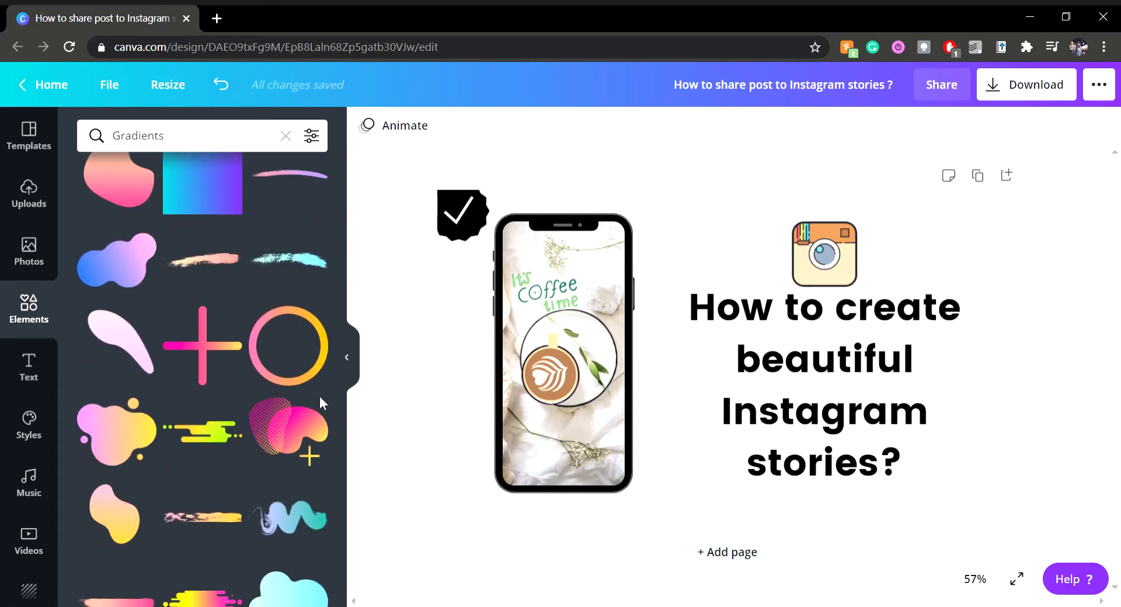
{"action": "scroll", "coordinate": [155, 365], "scroll_direction": "down", "scroll_amount": 3}
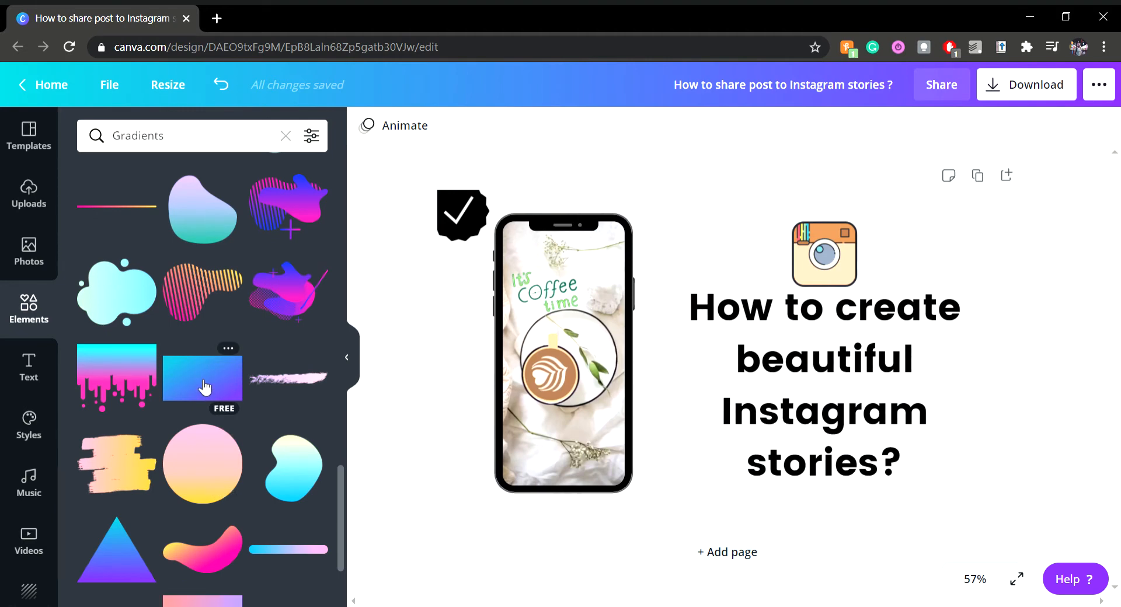
{"action": "left_click", "coordinate": [202, 378]}
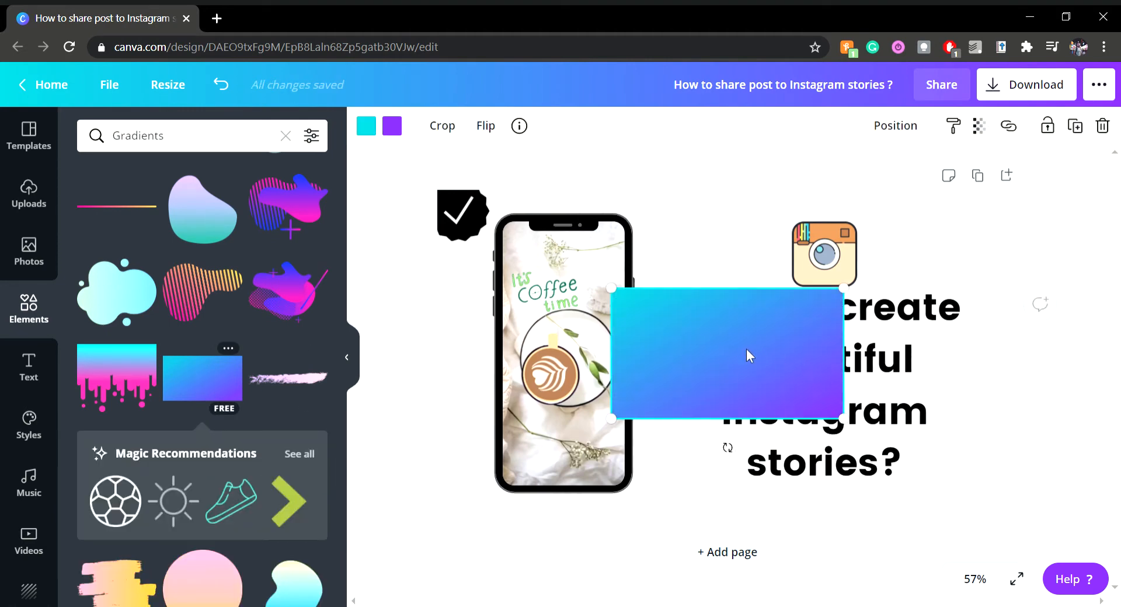
{"action": "mouse_move", "coordinate": [746, 348]}
{"action": "left_mouse_down"}
{"action": "mouse_move", "coordinate": [771, 368]}
{"action": "mouse_move", "coordinate": [650, 282]}
{"action": "mouse_move", "coordinate": [598, 262]}
{"action": "mouse_move", "coordinate": [695, 356]}
{"action": "mouse_move", "coordinate": [729, 358]}
{"action": "left_mouse_up"}
Examine the color choices offered for each of the gradient rectangle's two colors
{"action": "left_click", "coordinate": [366, 126]}
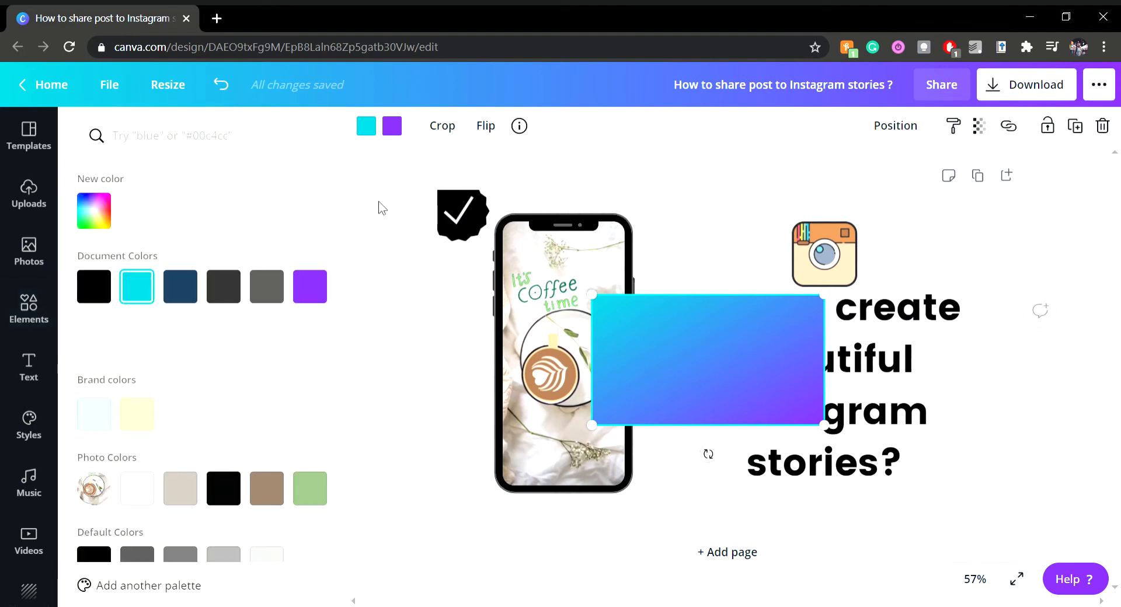
{"action": "left_click", "coordinate": [400, 127]}
{"action": "left_click", "coordinate": [369, 129]}
{"action": "left_click", "coordinate": [394, 130]}
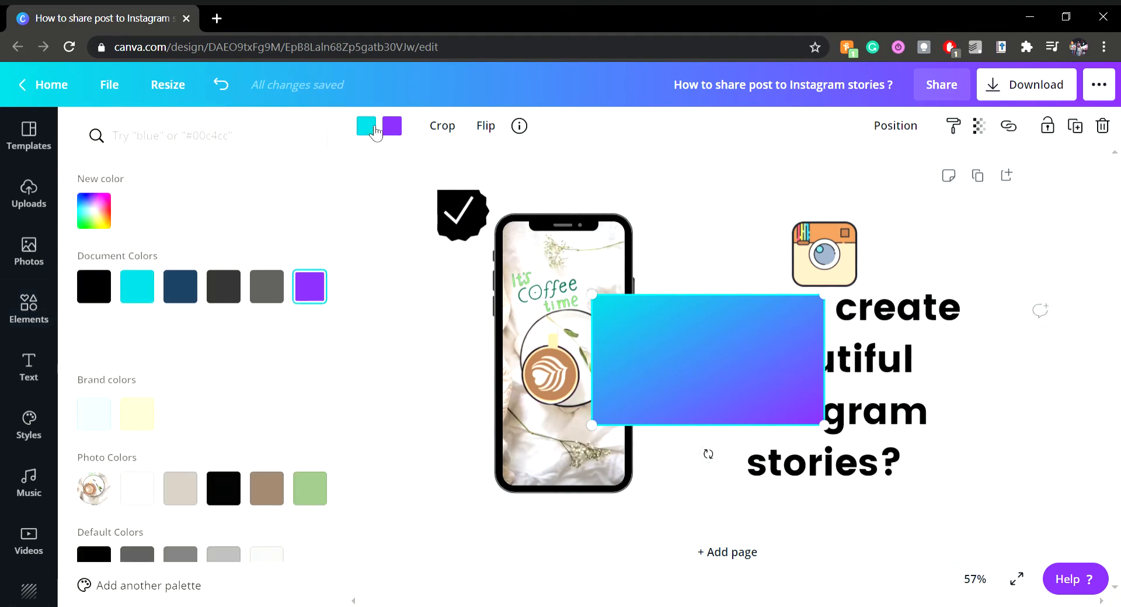
{"action": "left_click", "coordinate": [371, 129]}
{"action": "left_click", "coordinate": [396, 134]}
{"action": "left_click", "coordinate": [370, 130]}
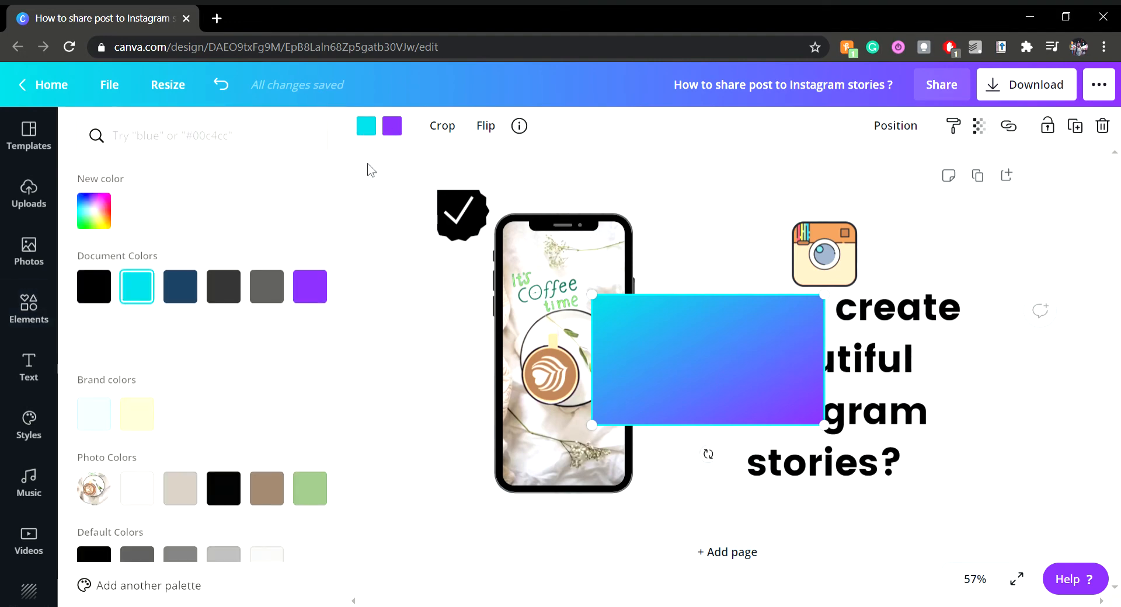
{"action": "scroll", "coordinate": [240, 323], "scroll_direction": "down", "scroll_amount": 1}
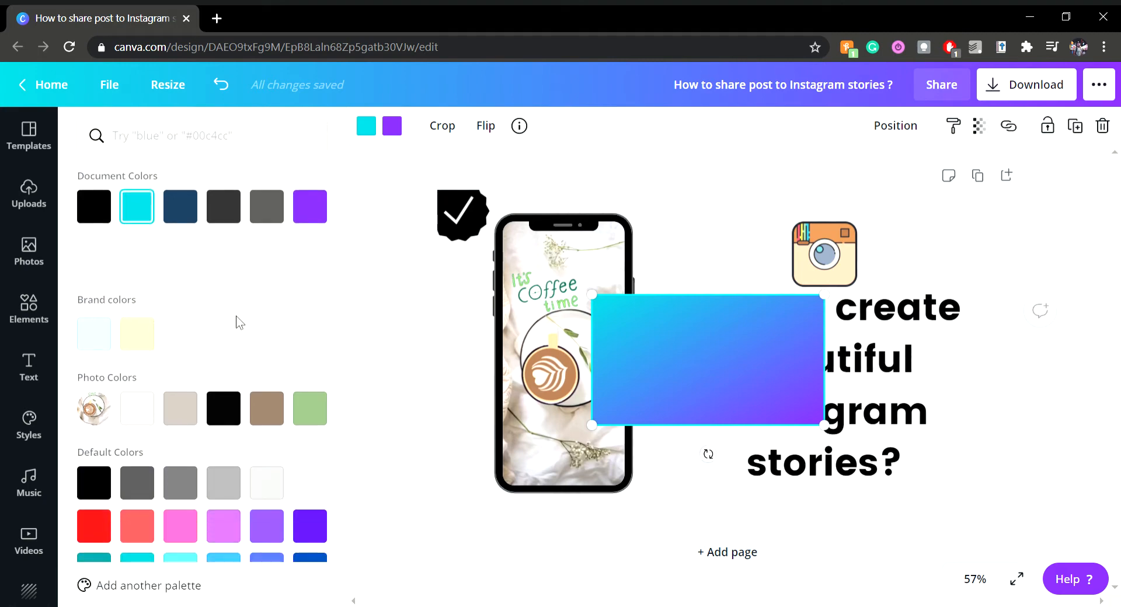
{"action": "left_click", "coordinate": [374, 134]}
Set the gradient's second color to the green from the photo colors
{"action": "left_click", "coordinate": [394, 133]}
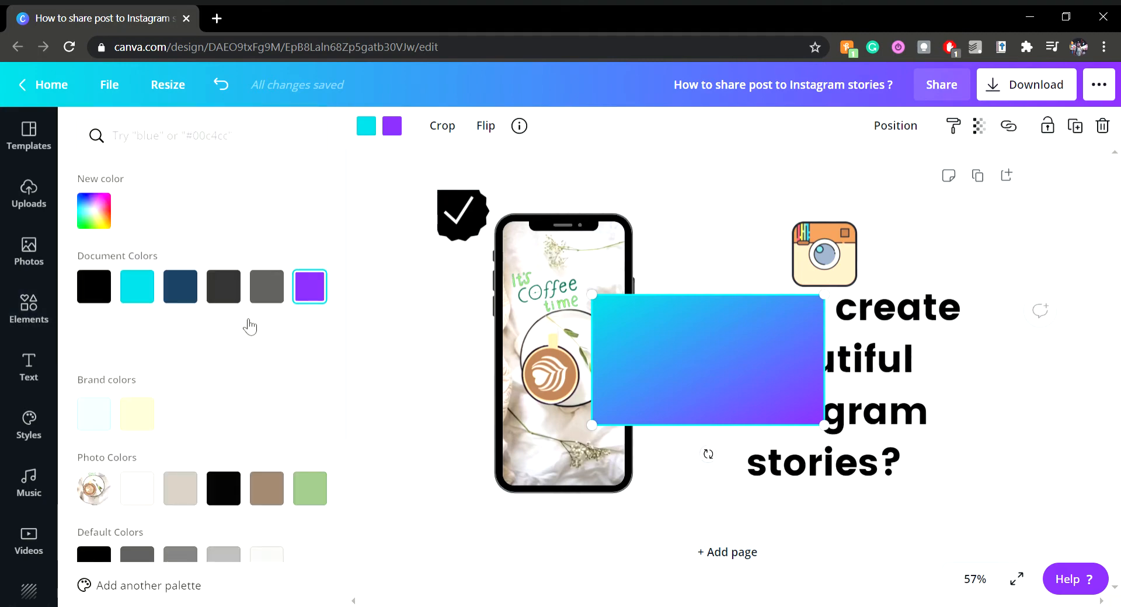
{"action": "scroll", "coordinate": [257, 374], "scroll_direction": "down", "scroll_amount": 1}
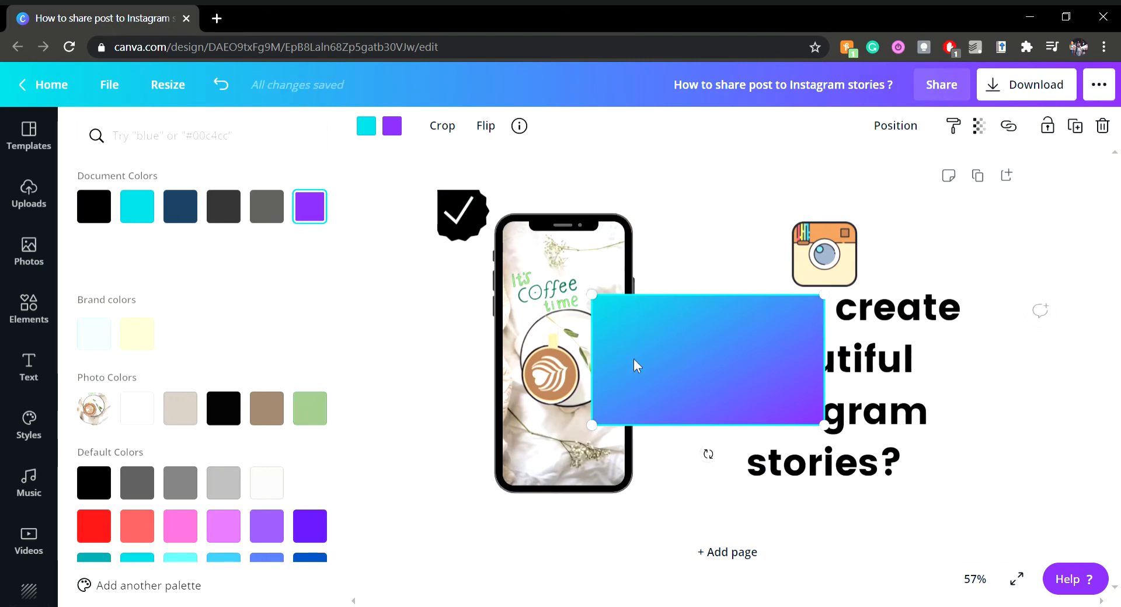
{"action": "left_click", "coordinate": [309, 413]}
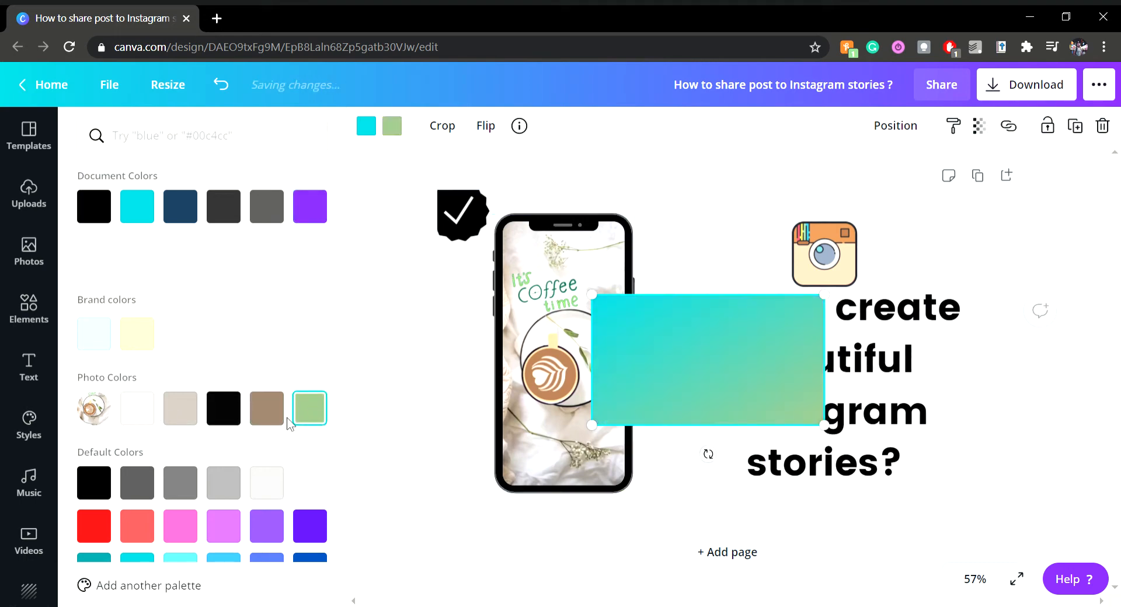
Try brown and green for the gradient's first color and settle on beige from the photo colors
{"action": "left_click", "coordinate": [367, 127]}
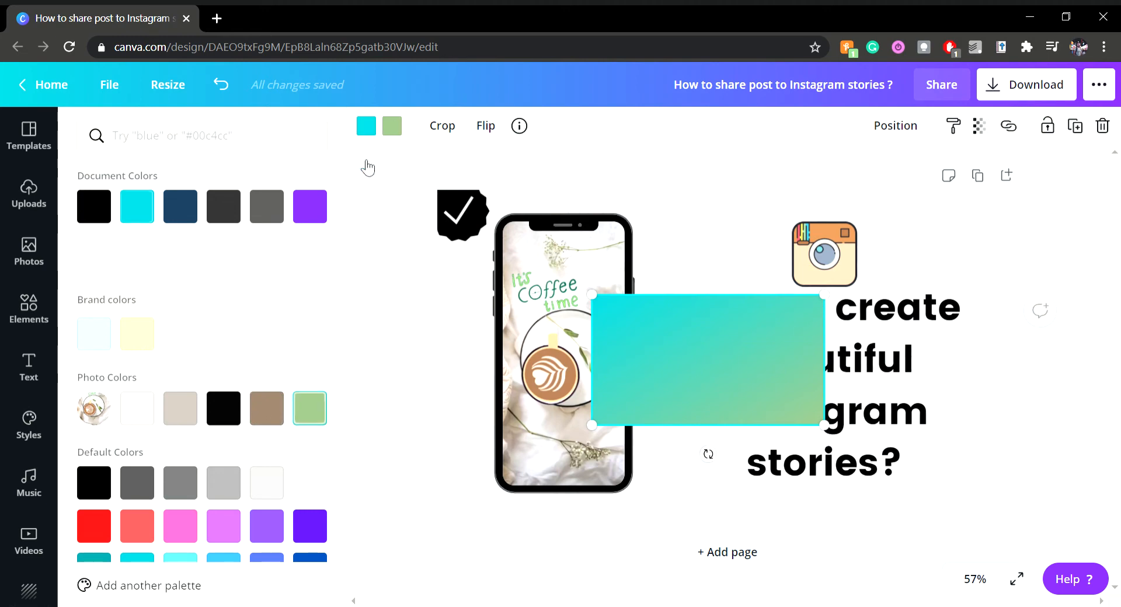
{"action": "left_click", "coordinate": [273, 410]}
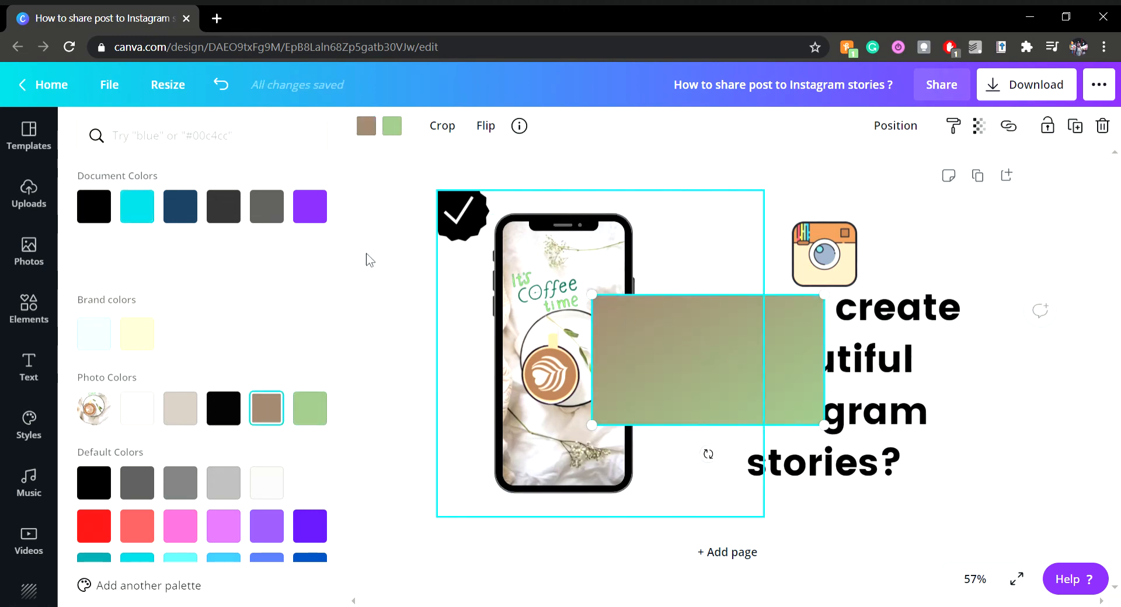
{"action": "left_click", "coordinate": [318, 422]}
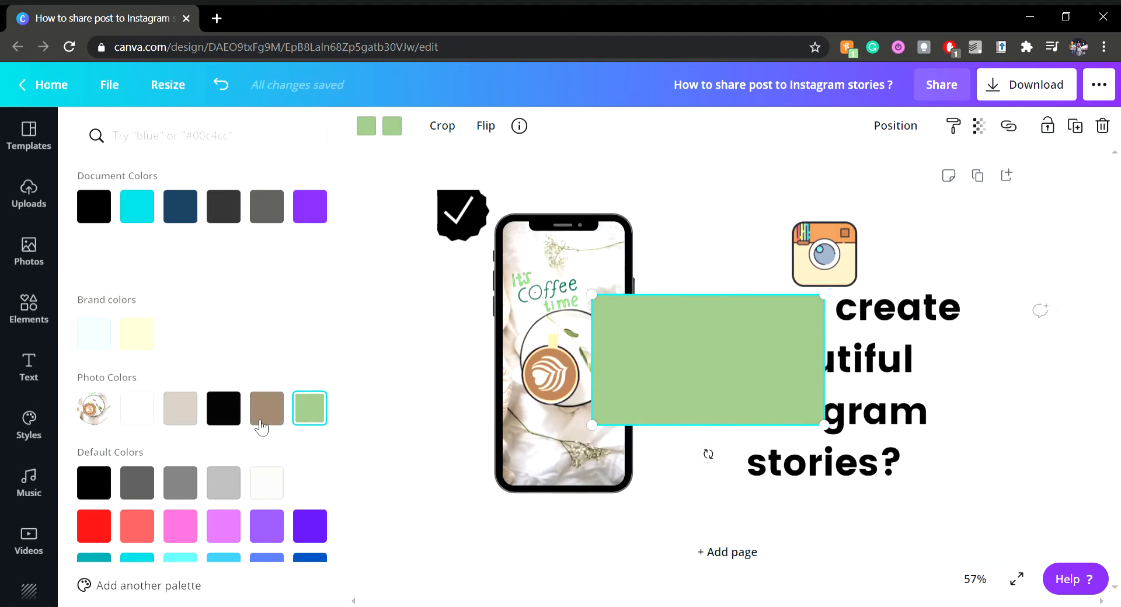
{"action": "left_click", "coordinate": [181, 414]}
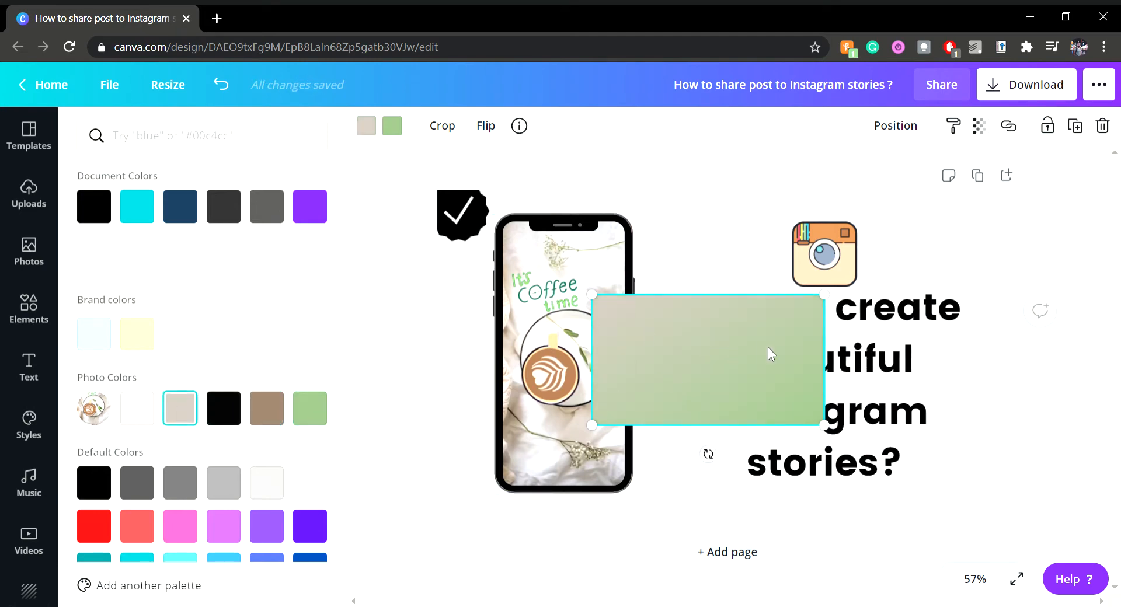
Reposition the gradient rectangle between the phone and the title, and try white and green photo colors as its first color
{"action": "left_click_drag", "start_coordinate": [768, 348], "coordinate": [885, 351]}
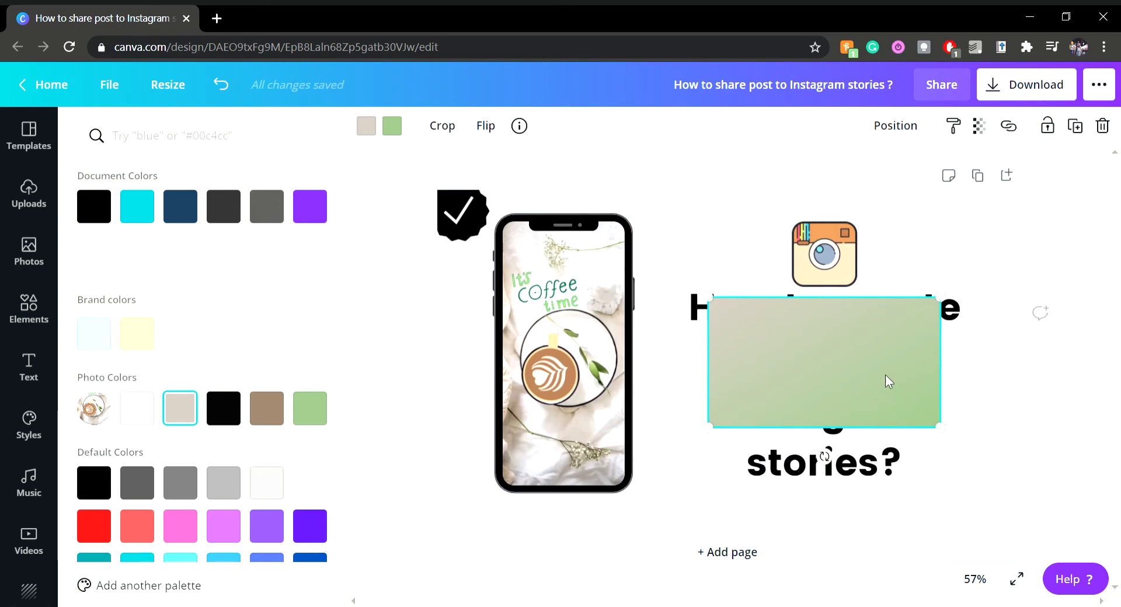
{"action": "left_click_drag", "start_coordinate": [886, 380], "coordinate": [766, 391]}
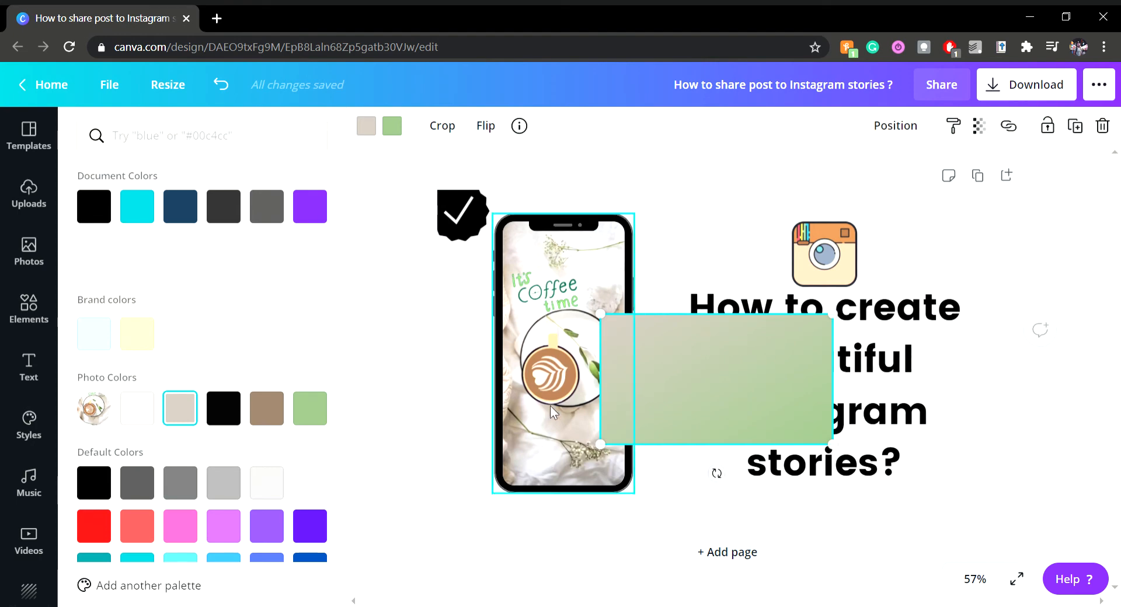
{"action": "left_click", "coordinate": [144, 418]}
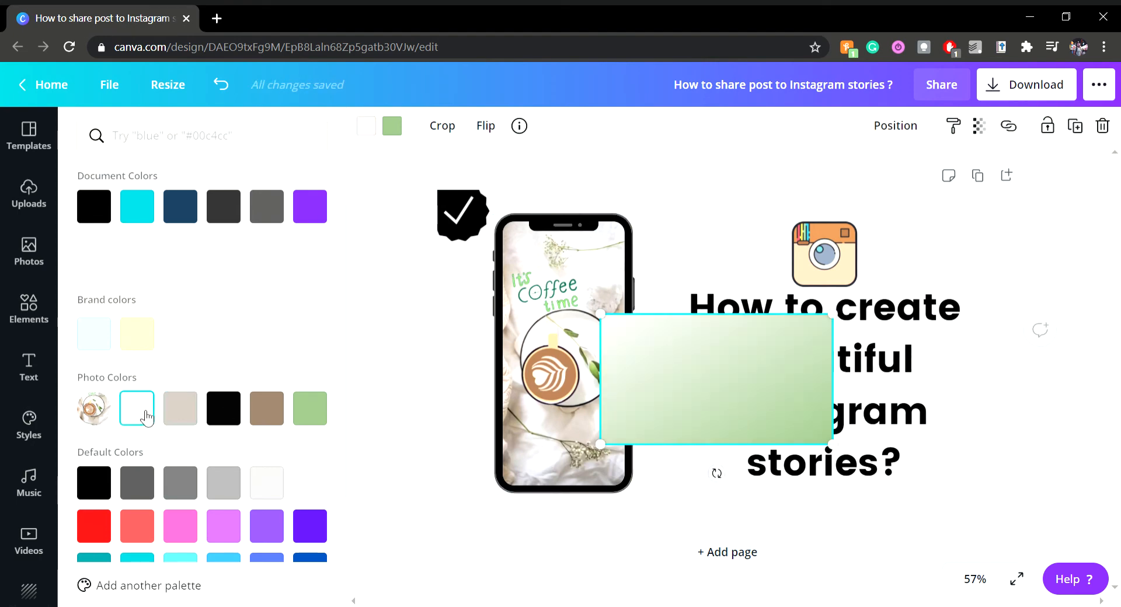
{"action": "left_click", "coordinate": [304, 414]}
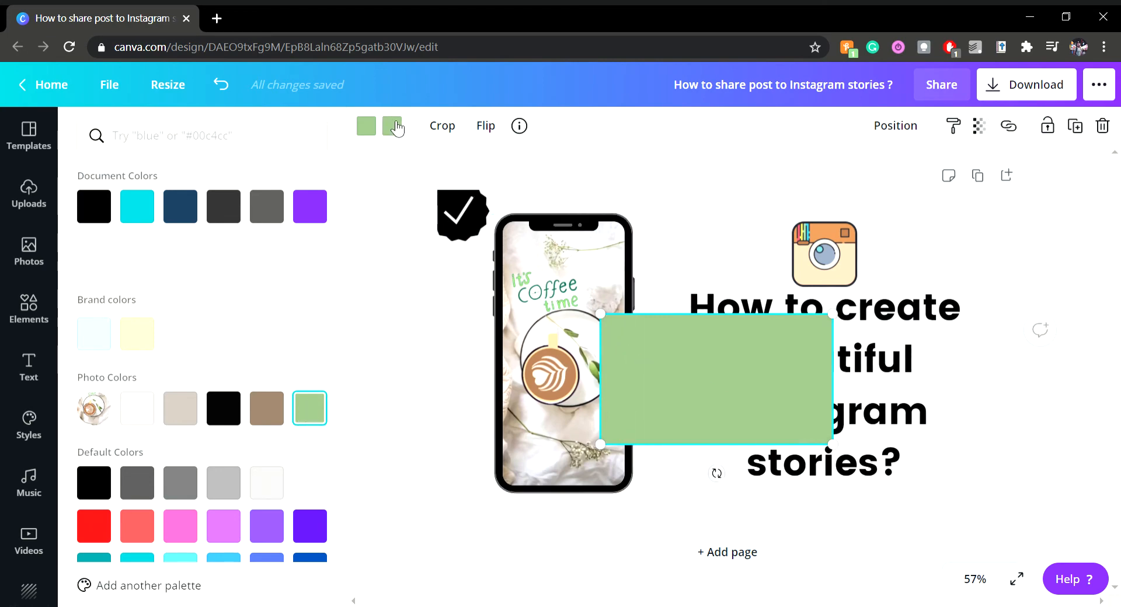
Set the gradient's second color to light aqua and its first color to yellow-green from the default colors
{"action": "scroll", "coordinate": [276, 385], "scroll_direction": "down", "scroll_amount": 2}
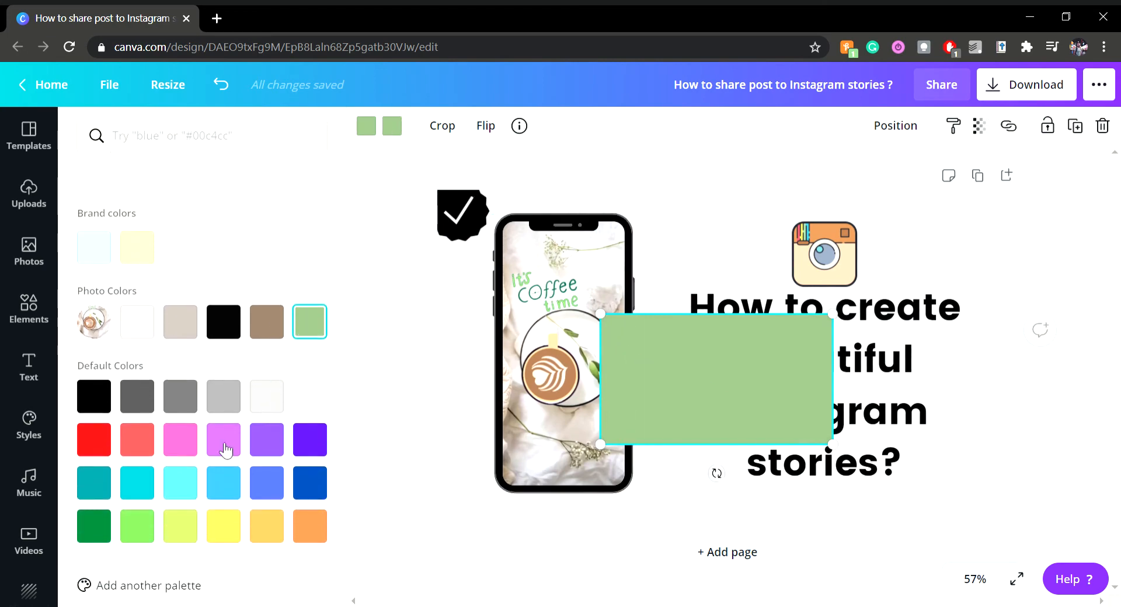
{"action": "left_click", "coordinate": [184, 487]}
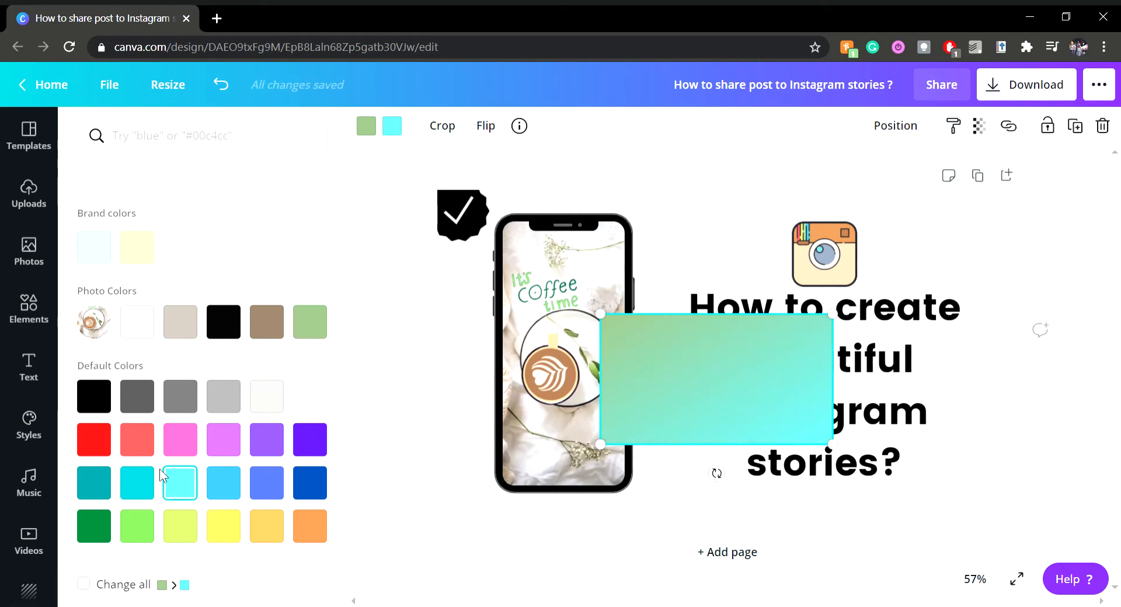
{"action": "left_click", "coordinate": [138, 526]}
{"action": "left_click", "coordinate": [192, 492]}
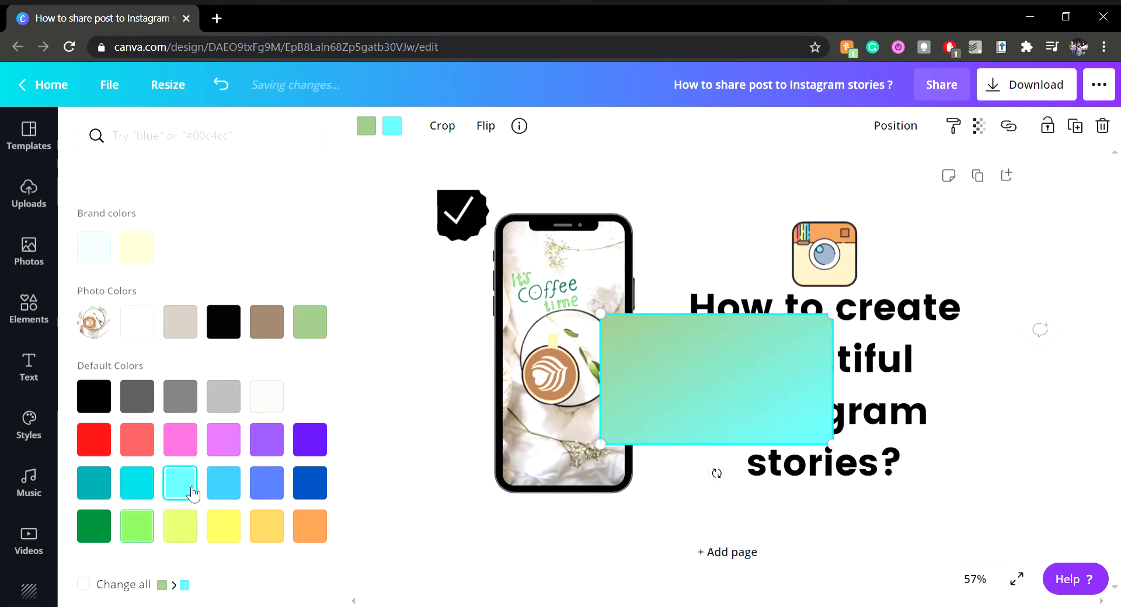
{"action": "left_click", "coordinate": [372, 136]}
{"action": "left_click", "coordinate": [178, 527]}
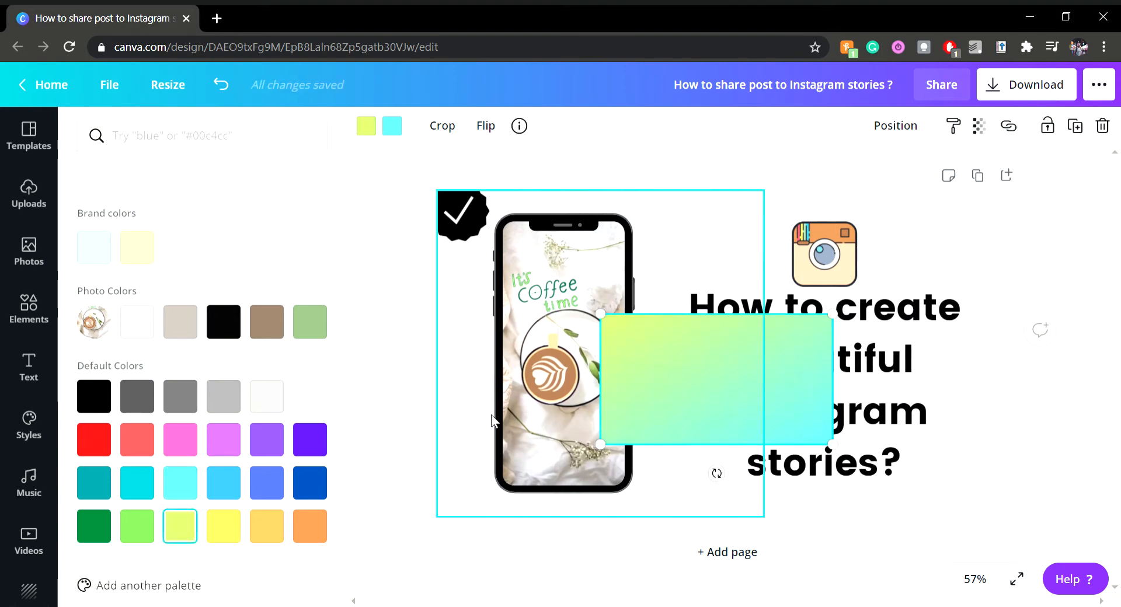
Set the gradient's second color to light purple and its first color to blue from the default colors, repositioning the rectangle between phone and title
{"action": "left_click_drag", "start_coordinate": [722, 383], "coordinate": [702, 348]}
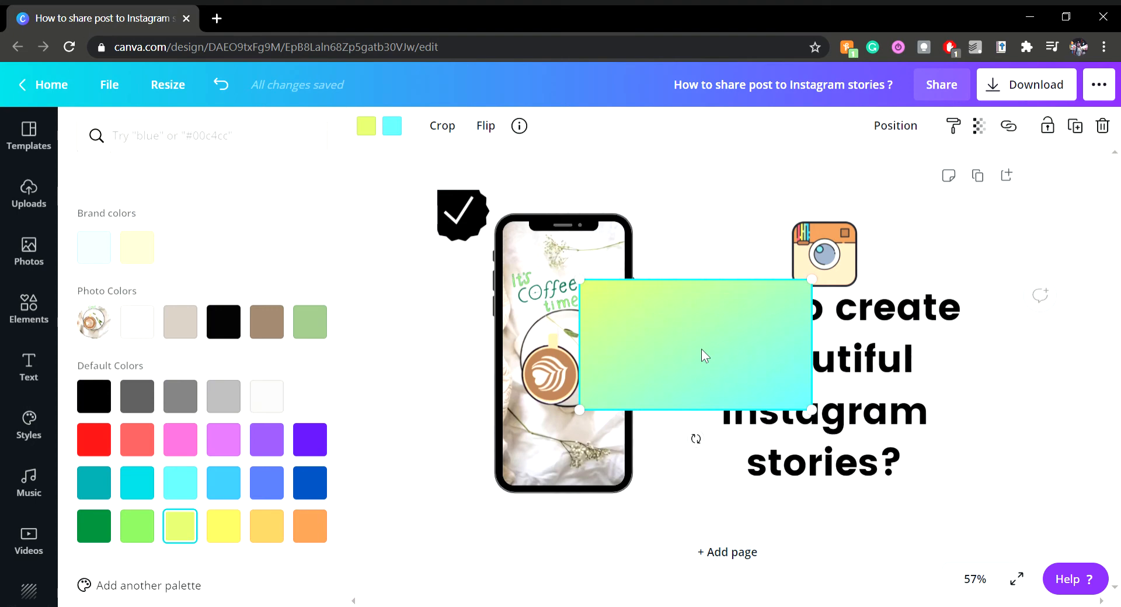
{"action": "left_click", "coordinate": [395, 130]}
{"action": "left_click", "coordinate": [240, 438]}
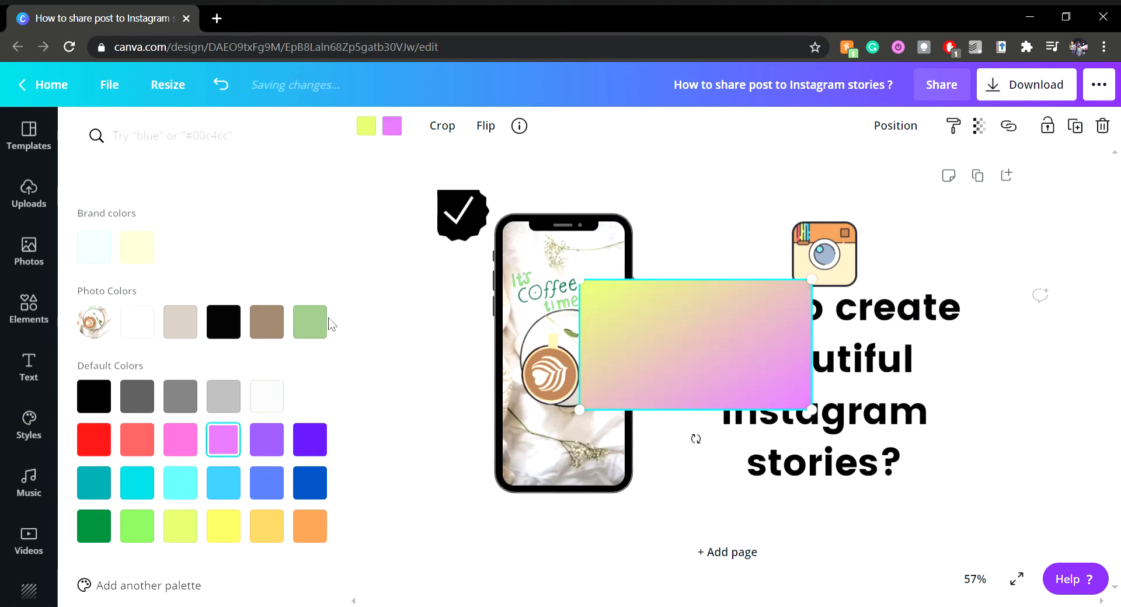
{"action": "left_click", "coordinate": [372, 133]}
{"action": "left_click", "coordinate": [267, 482]}
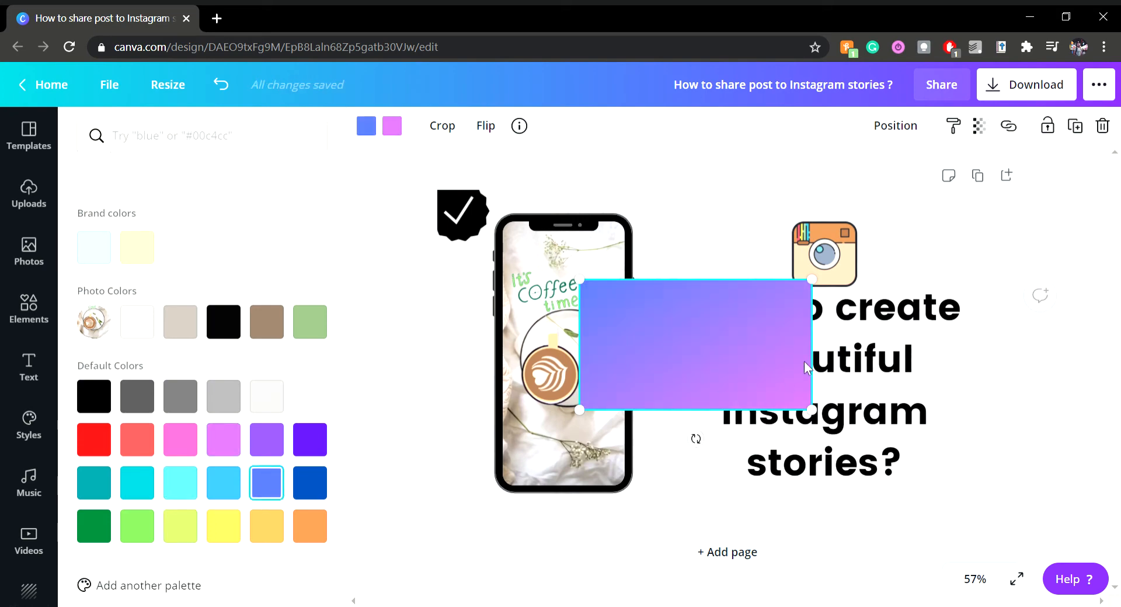
{"action": "left_click_drag", "start_coordinate": [701, 333], "coordinate": [733, 345]}
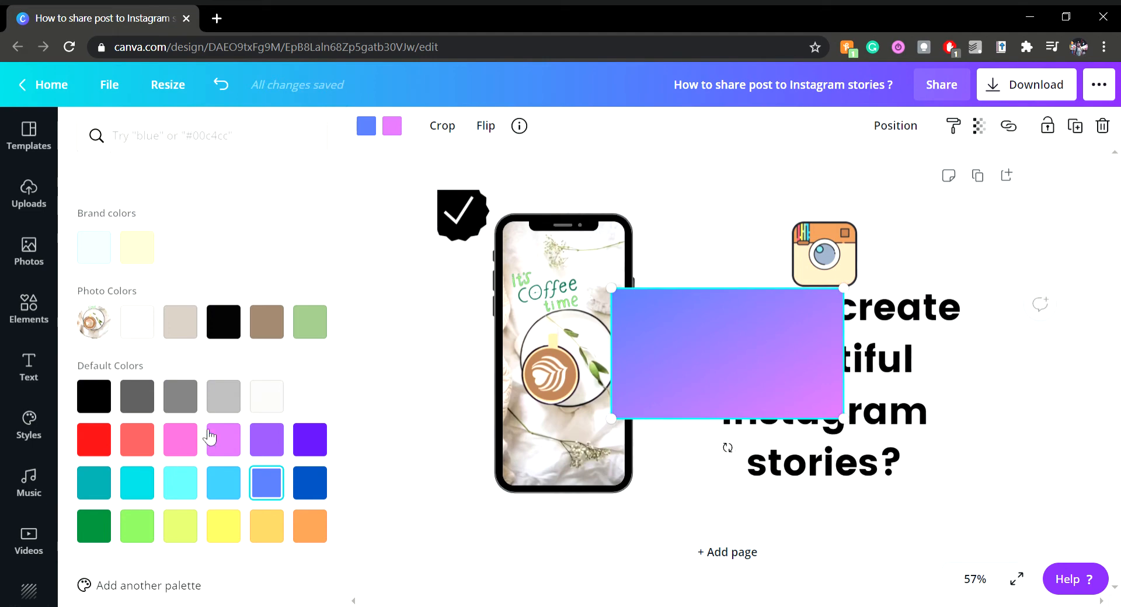
Give the gradient's first color a custom dark navy shade from the new color picker
{"action": "left_click", "coordinate": [395, 130]}
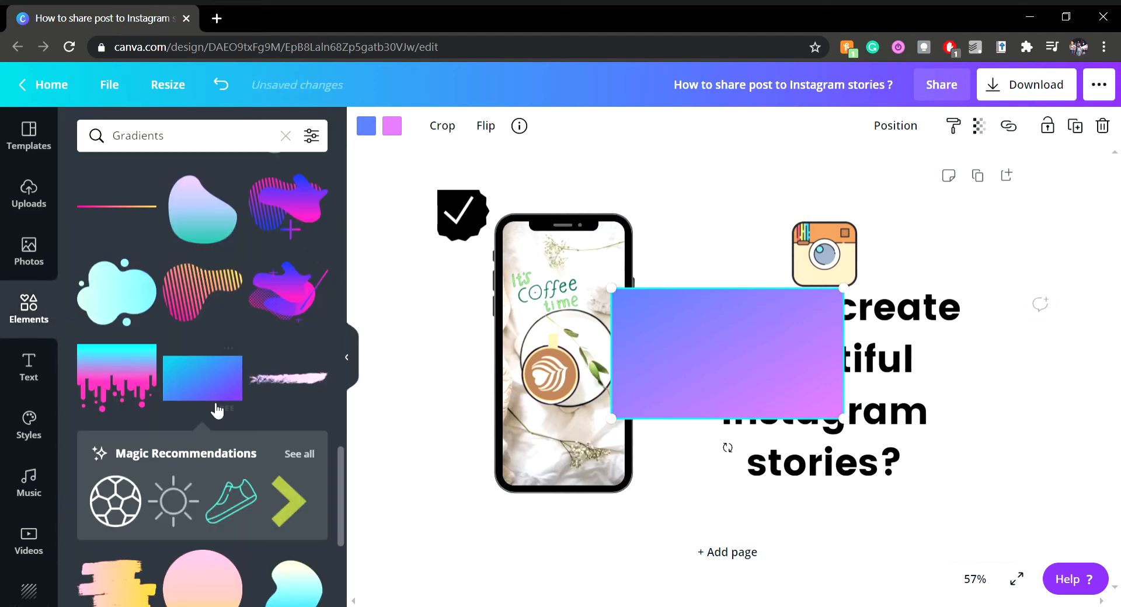
{"action": "left_click", "coordinate": [376, 125]}
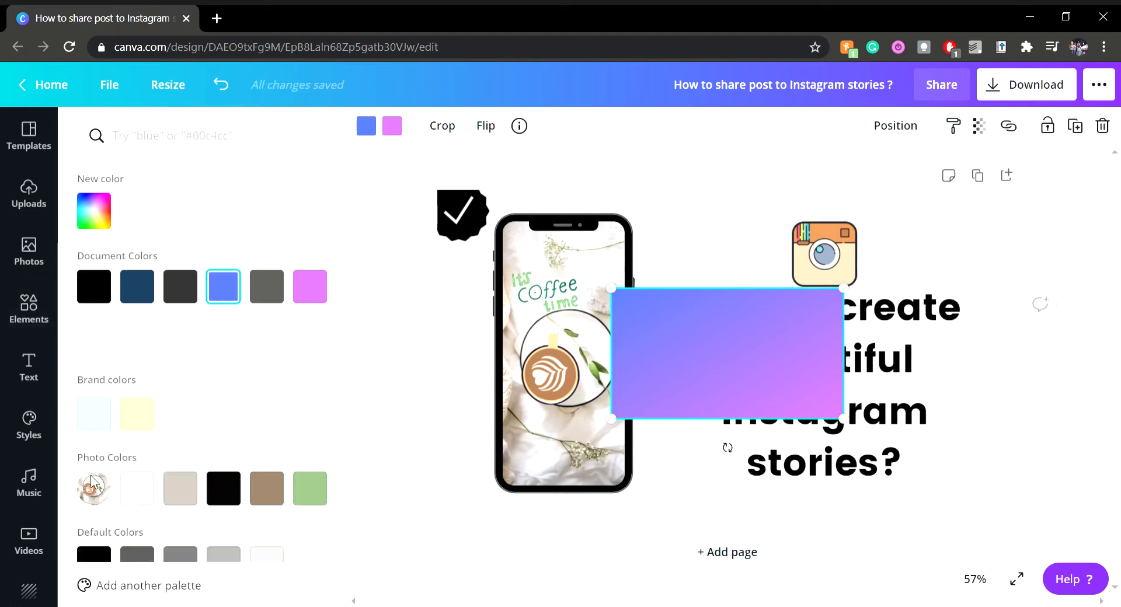
{"action": "left_click", "coordinate": [95, 210]}
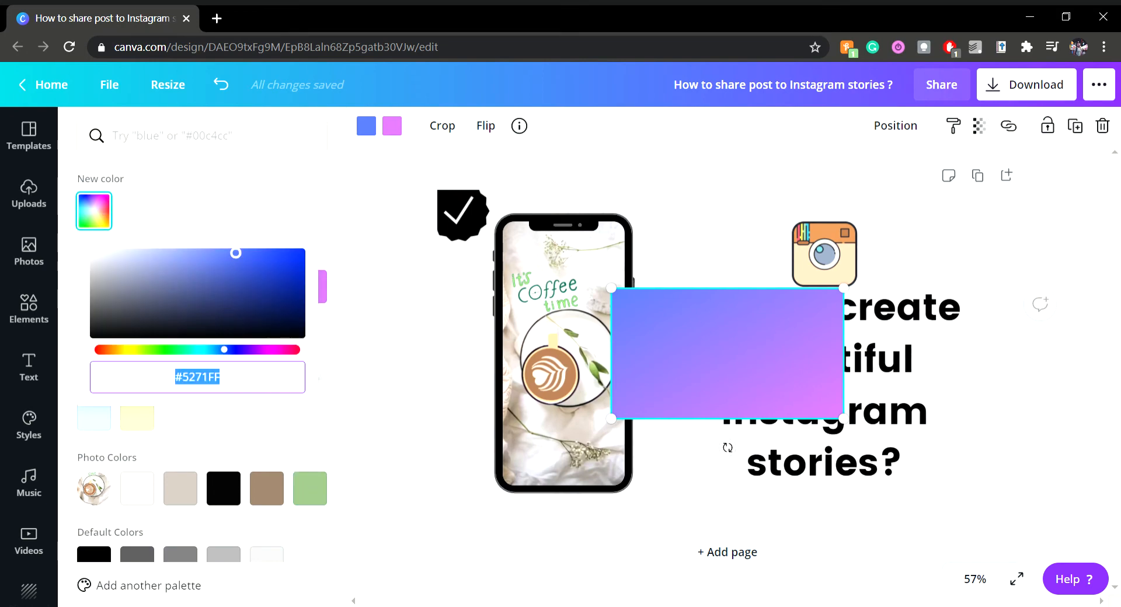
{"action": "left_click", "coordinate": [197, 279]}
{"action": "left_click", "coordinate": [273, 275]}
{"action": "left_click_drag", "start_coordinate": [273, 275], "coordinate": [229, 325]}
Try a custom green for the gradient's second color and settle on coral pink #E66C77
{"action": "left_click", "coordinate": [400, 126]}
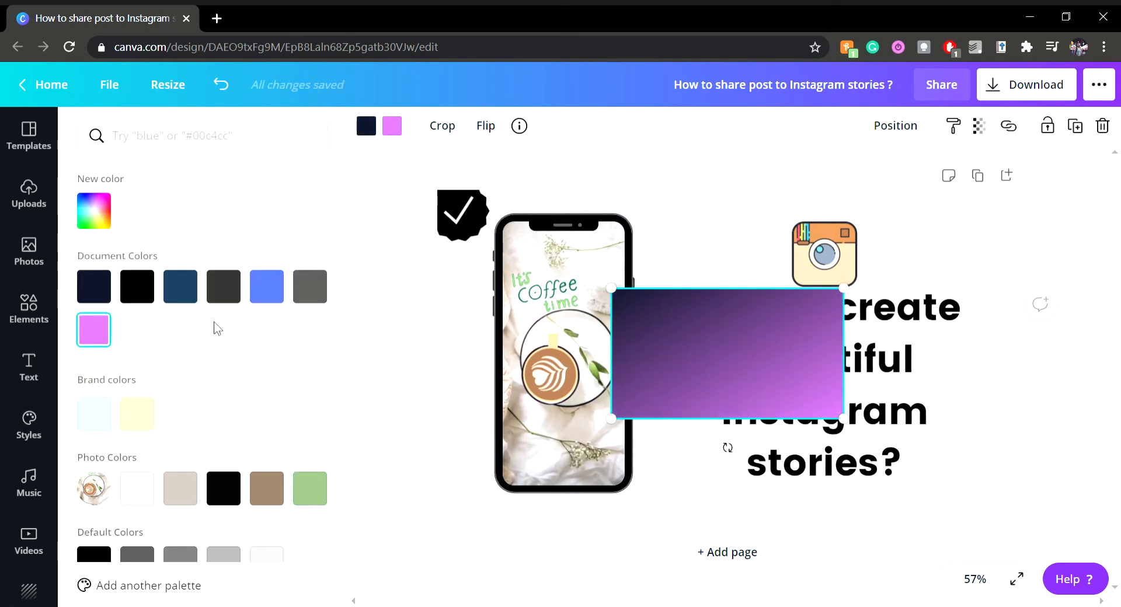
{"action": "left_click", "coordinate": [94, 211]}
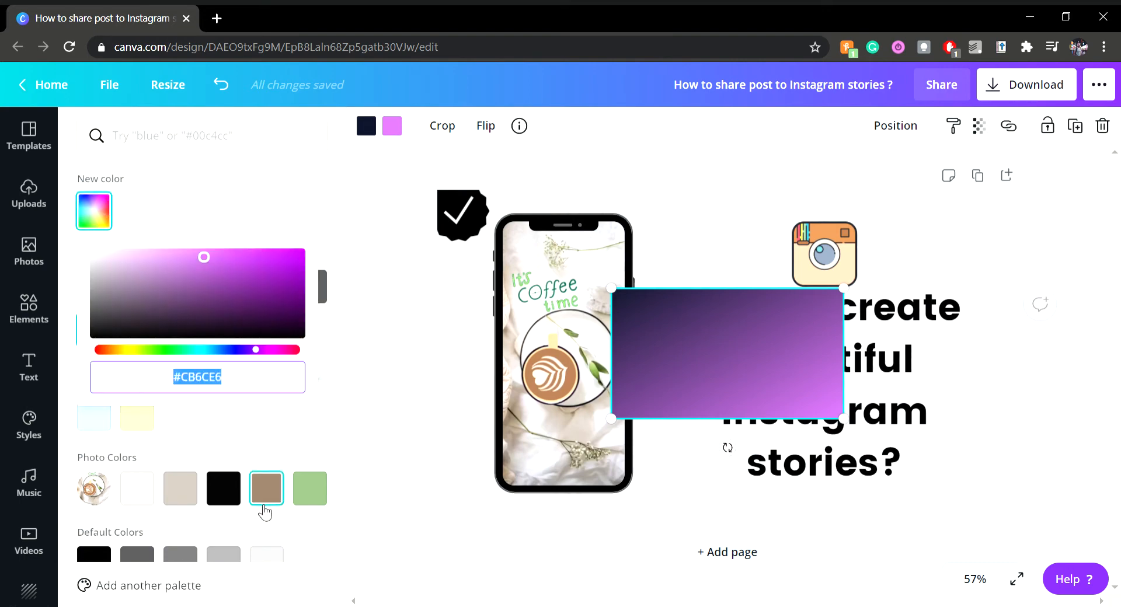
{"action": "left_click", "coordinate": [165, 350]}
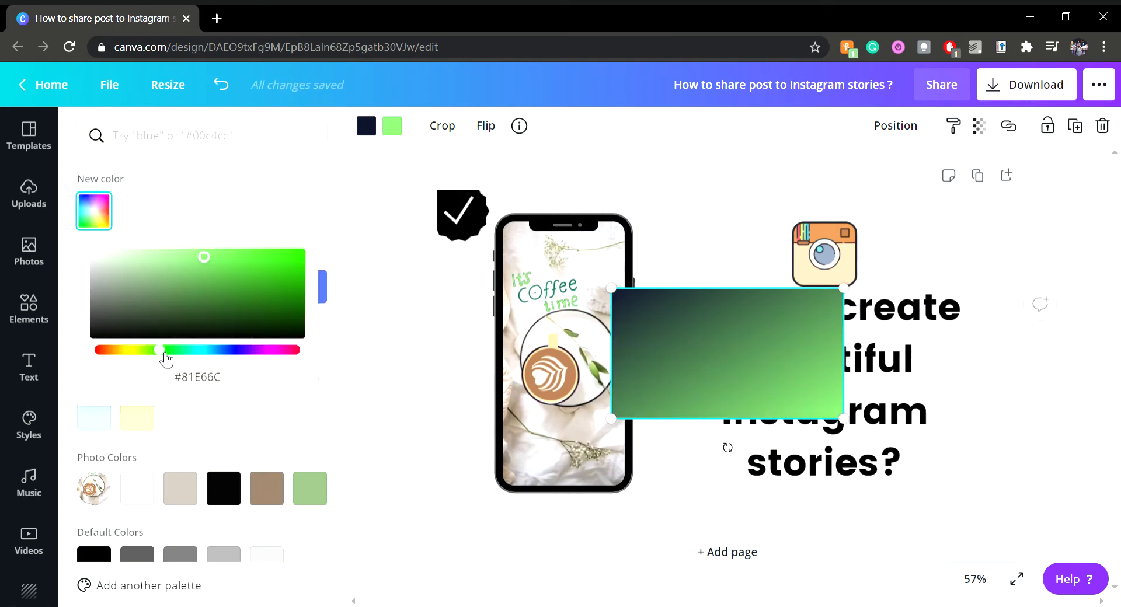
{"action": "left_click_drag", "start_coordinate": [274, 350], "coordinate": [295, 351]}
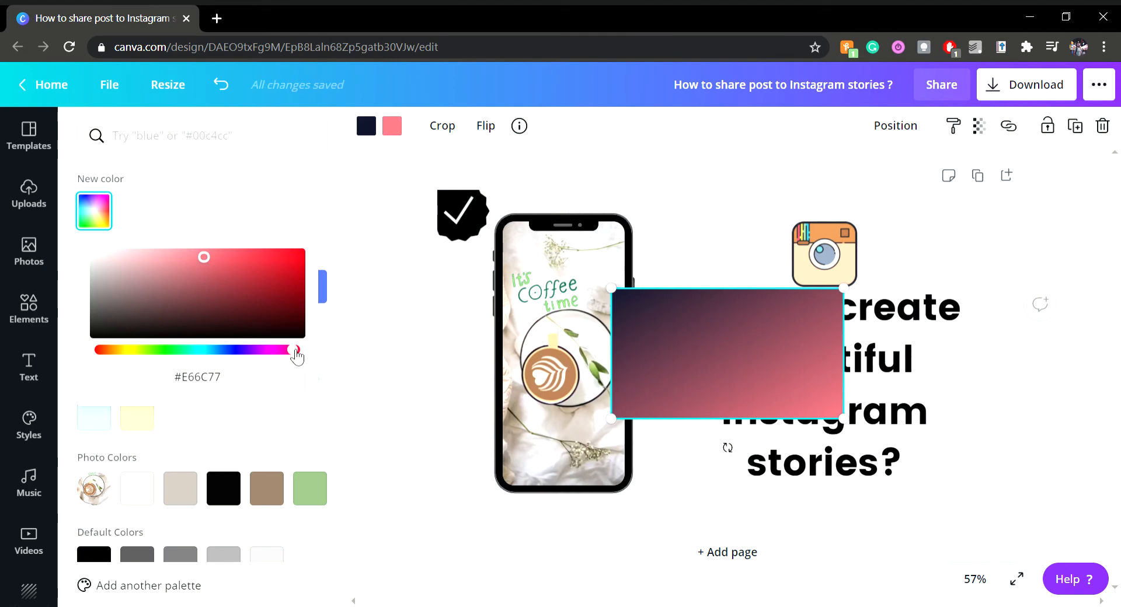
Try coral pink as the gradient's first color and set it to the blue from the document colors
{"action": "left_click", "coordinate": [366, 127]}
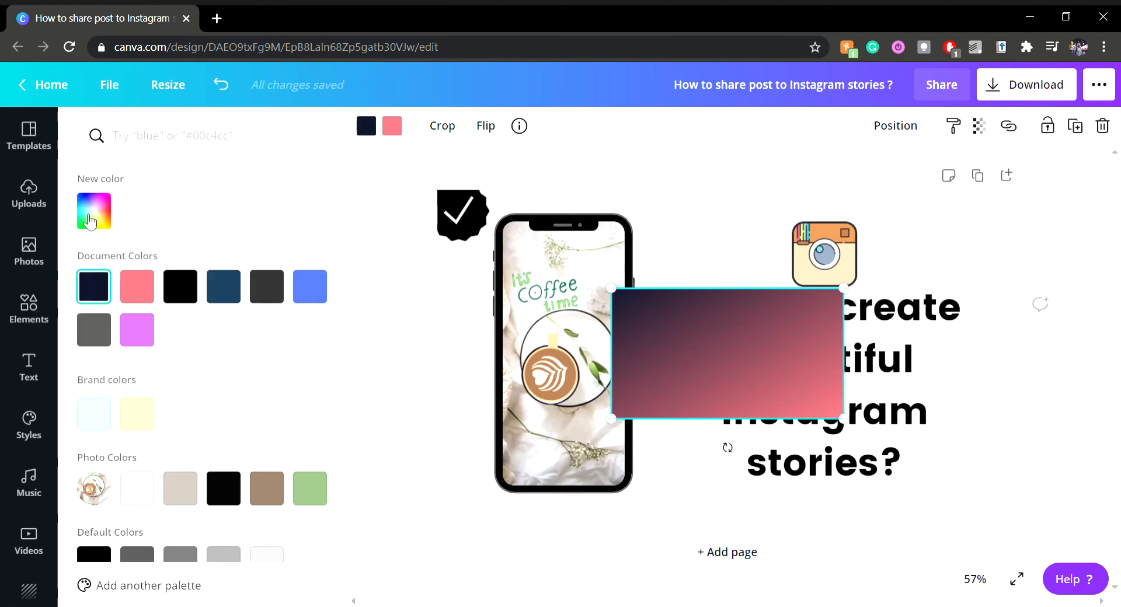
{"action": "left_click", "coordinate": [92, 219]}
{"action": "left_click", "coordinate": [237, 447]}
{"action": "left_click", "coordinate": [137, 286]}
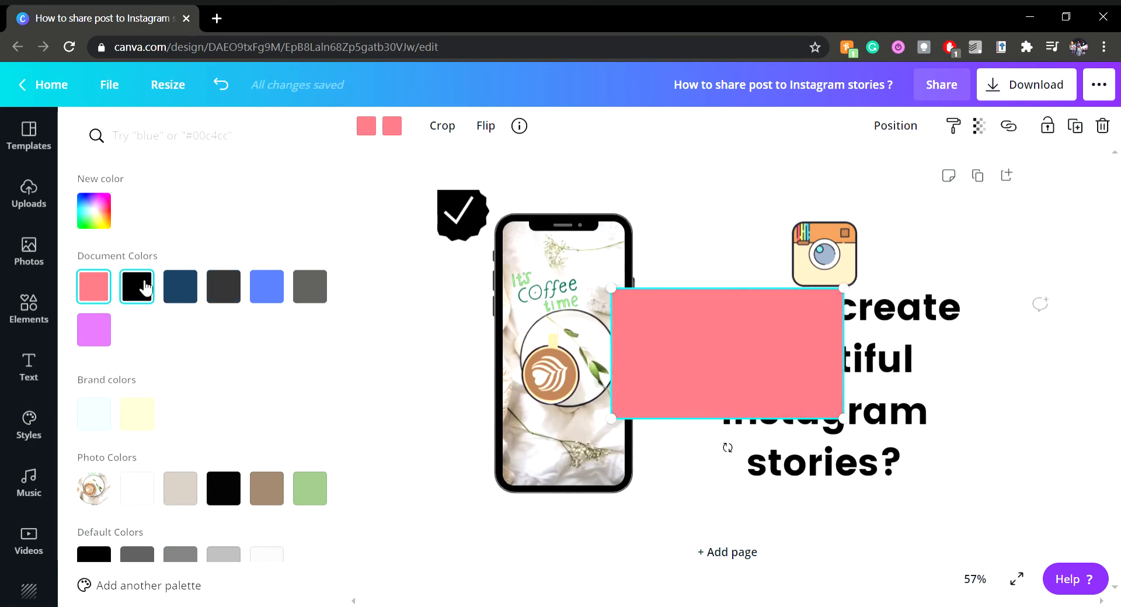
{"action": "left_click", "coordinate": [266, 287]}
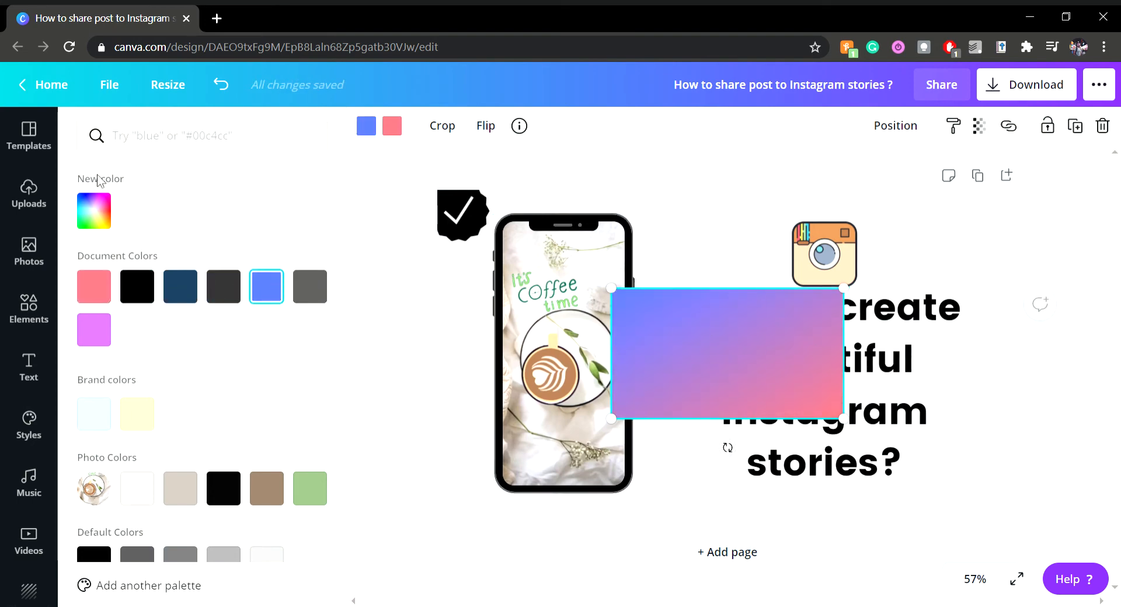
Enlarge the gradient to cover the whole page at about 1,280 by 719 and send it to the back
{"action": "left_click_drag", "start_coordinate": [707, 354], "coordinate": [533, 255]}
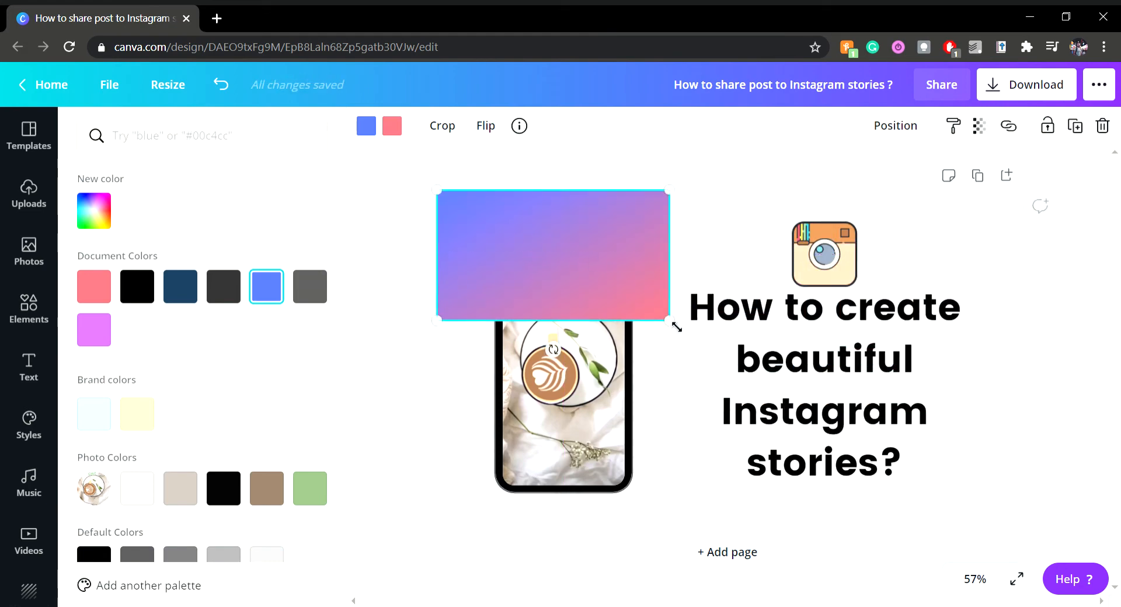
{"action": "left_click_drag", "start_coordinate": [676, 328], "coordinate": [1041, 485]}
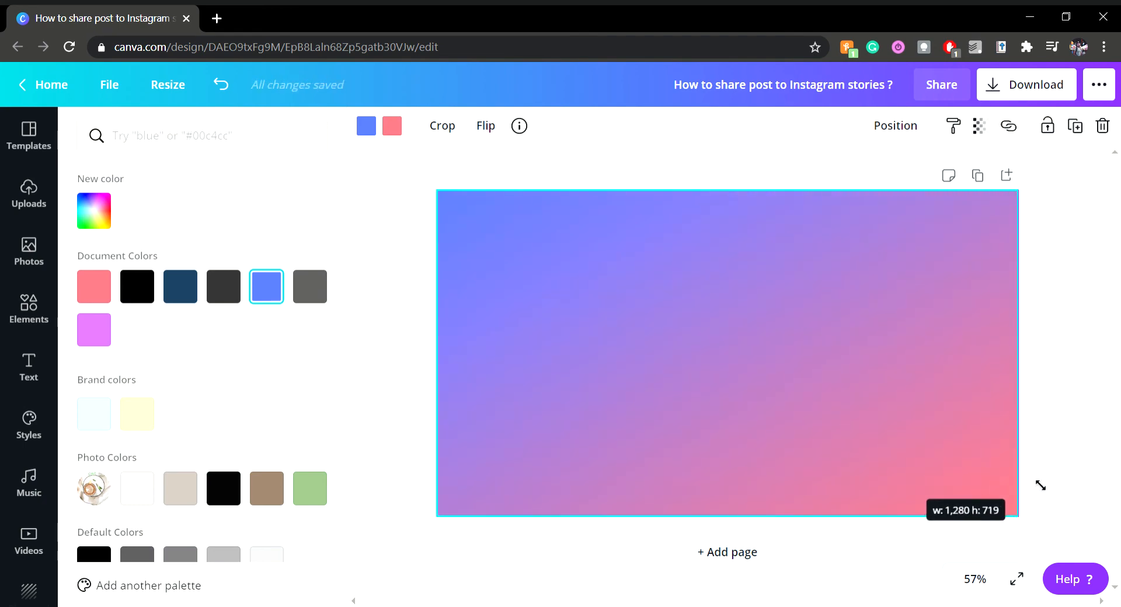
{"action": "right_click", "coordinate": [716, 343]}
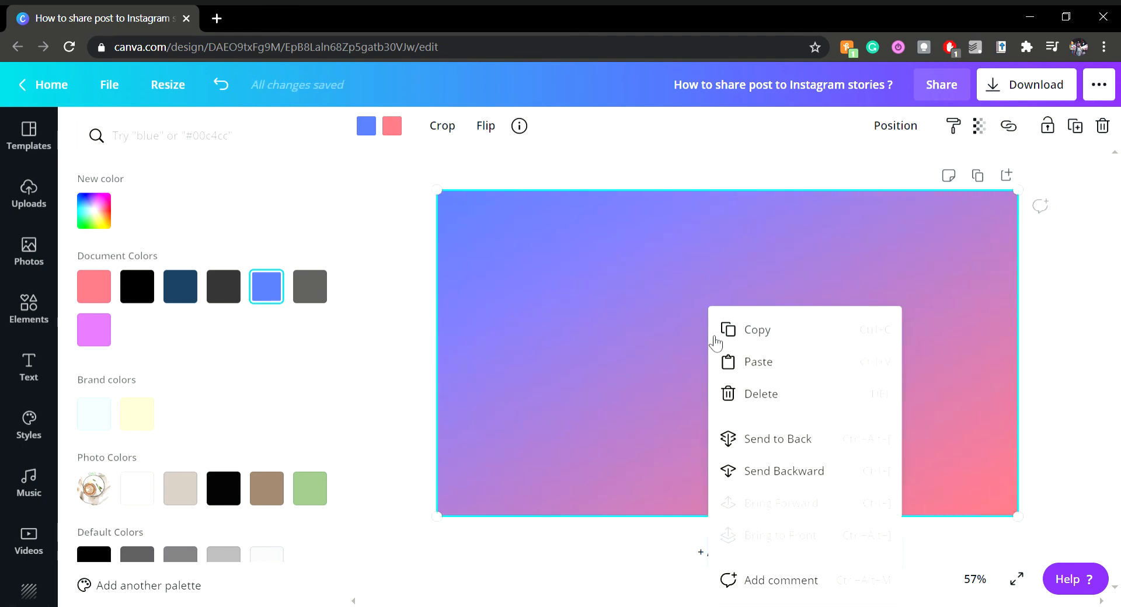
{"action": "left_click", "coordinate": [799, 447]}
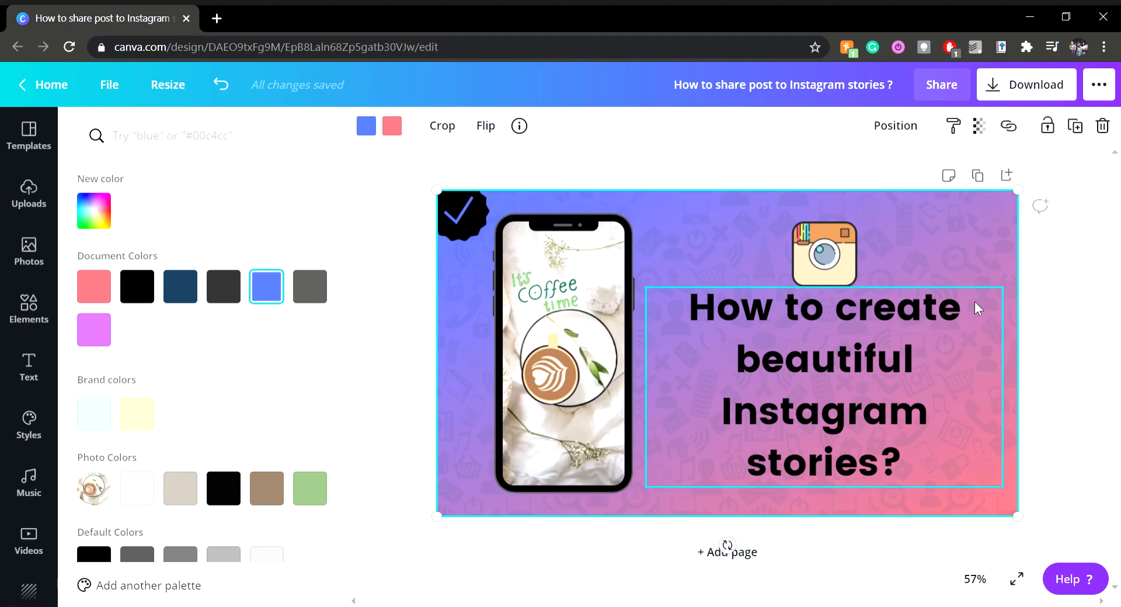
Send the icon-pattern element around the phone to the back, behind the gradient
{"action": "left_click", "coordinate": [693, 230]}
{"action": "right_click", "coordinate": [693, 230]}
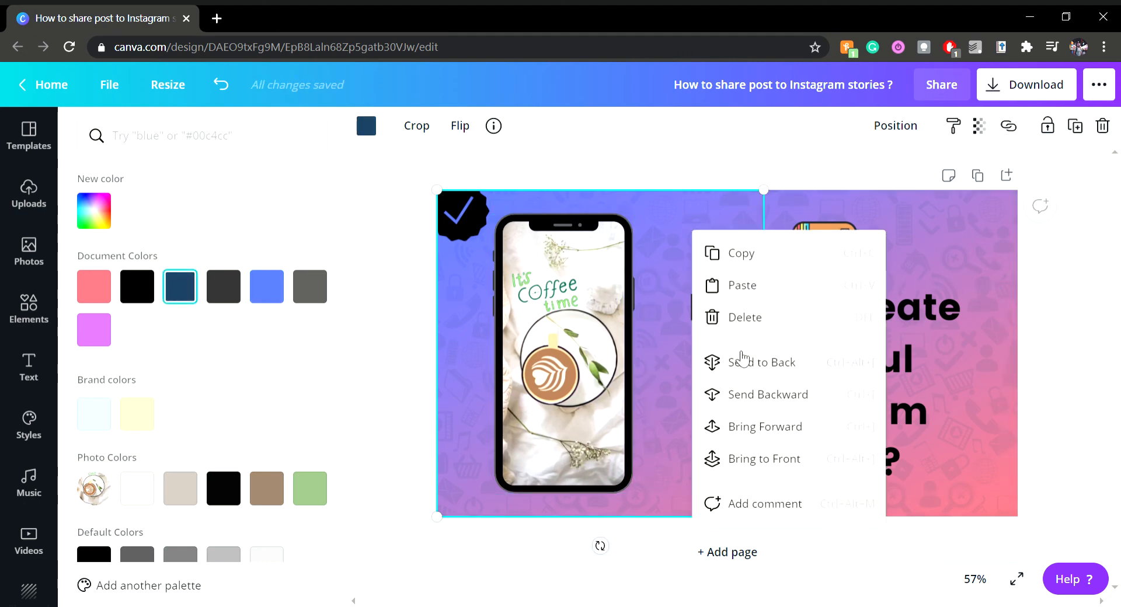
{"action": "left_click", "coordinate": [742, 361]}
Crop the gradient inward from its upper-right corner
{"action": "left_click", "coordinate": [691, 226]}
{"action": "double_click", "coordinate": [691, 225]}
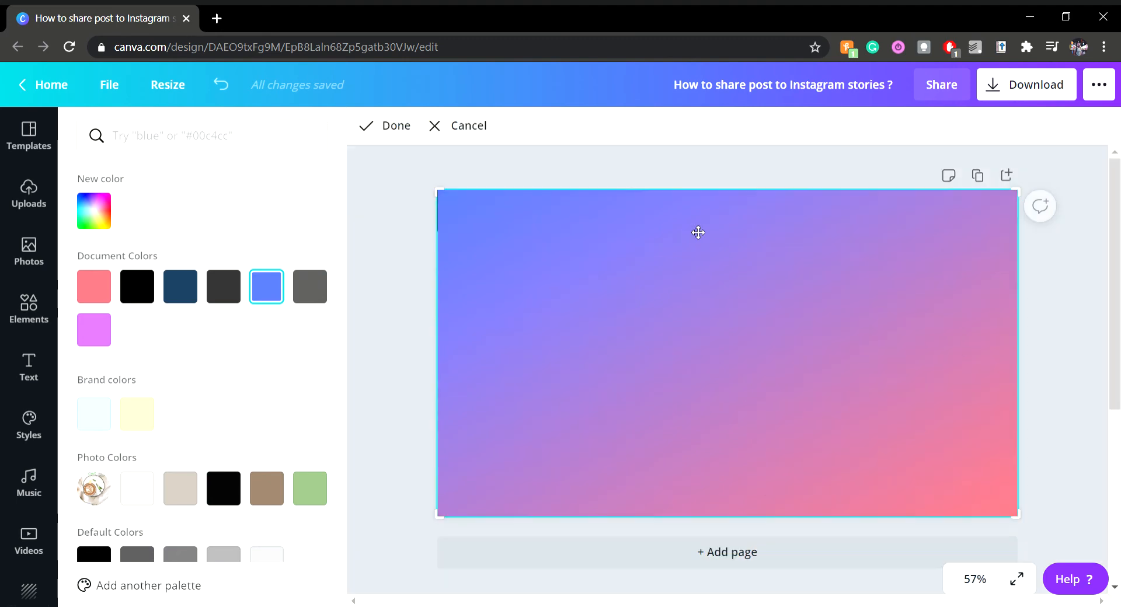
{"action": "left_click_drag", "start_coordinate": [1031, 199], "coordinate": [936, 255]}
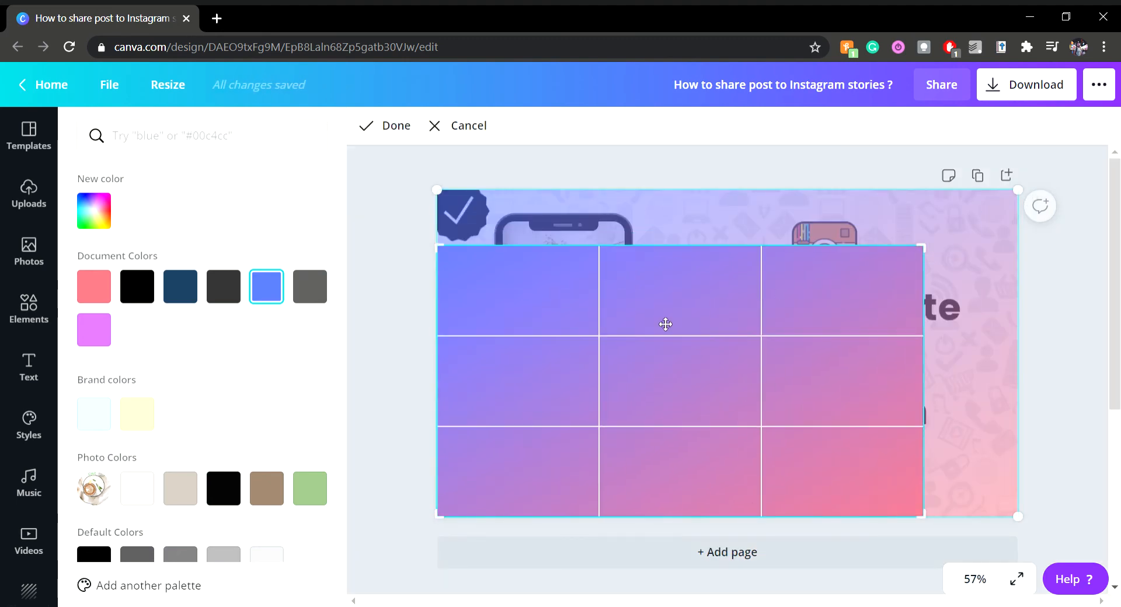
{"action": "left_click", "coordinate": [398, 130]}
Move the gradient toward the title and shrink it from its upper-left corner to sit behind the title's lower lines
{"action": "left_click_drag", "start_coordinate": [673, 268], "coordinate": [763, 242]}
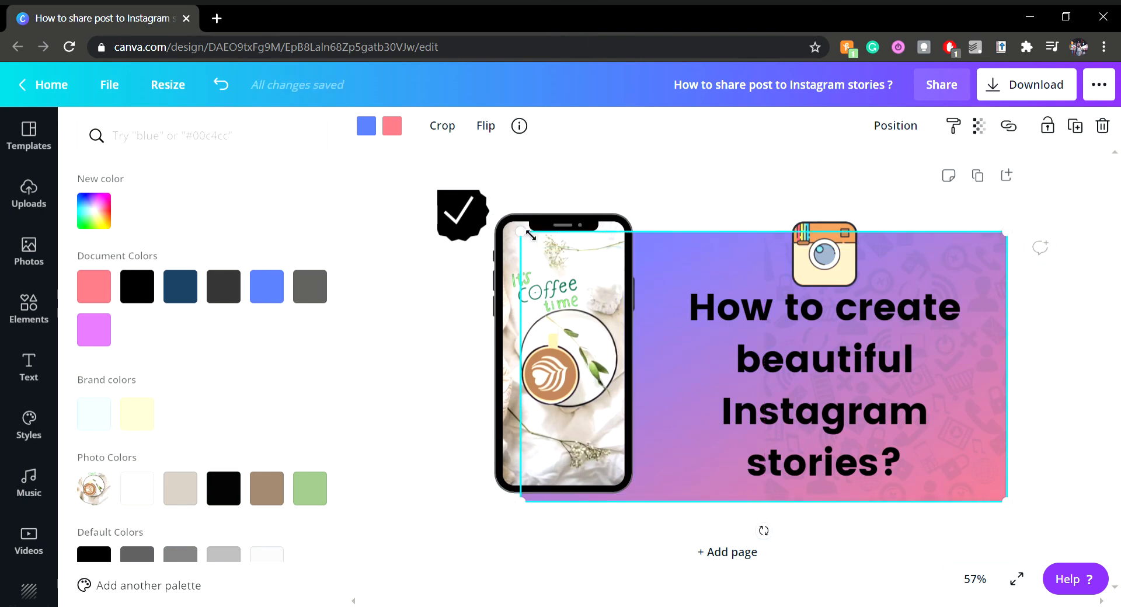
{"action": "left_click_drag", "start_coordinate": [521, 235], "coordinate": [699, 300]}
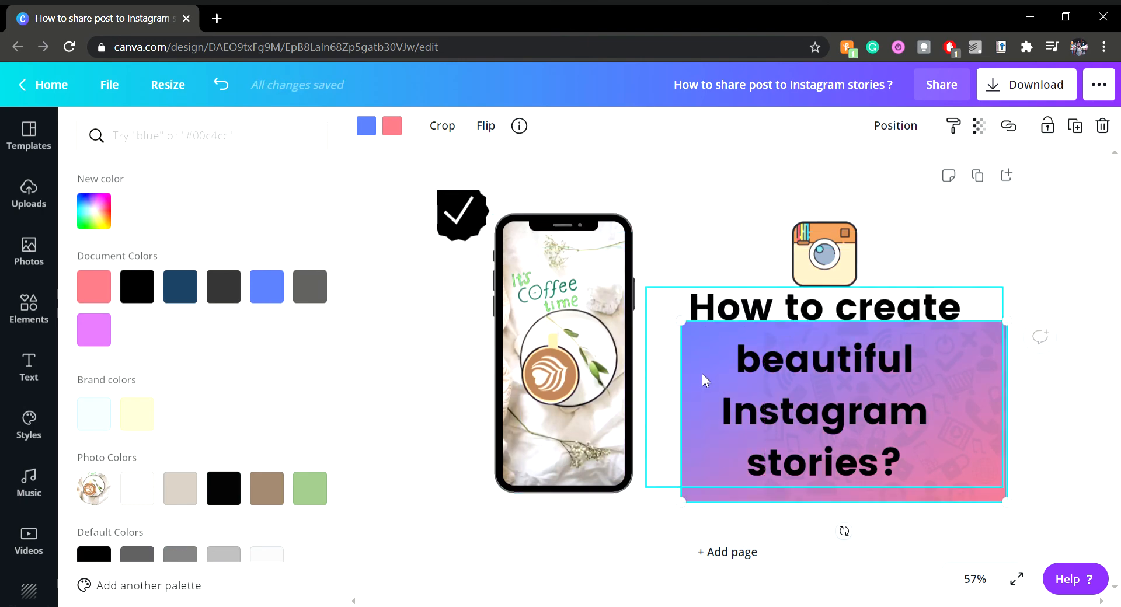
{"action": "right_click", "coordinate": [703, 375]}
{"action": "left_click", "coordinate": [684, 345]}
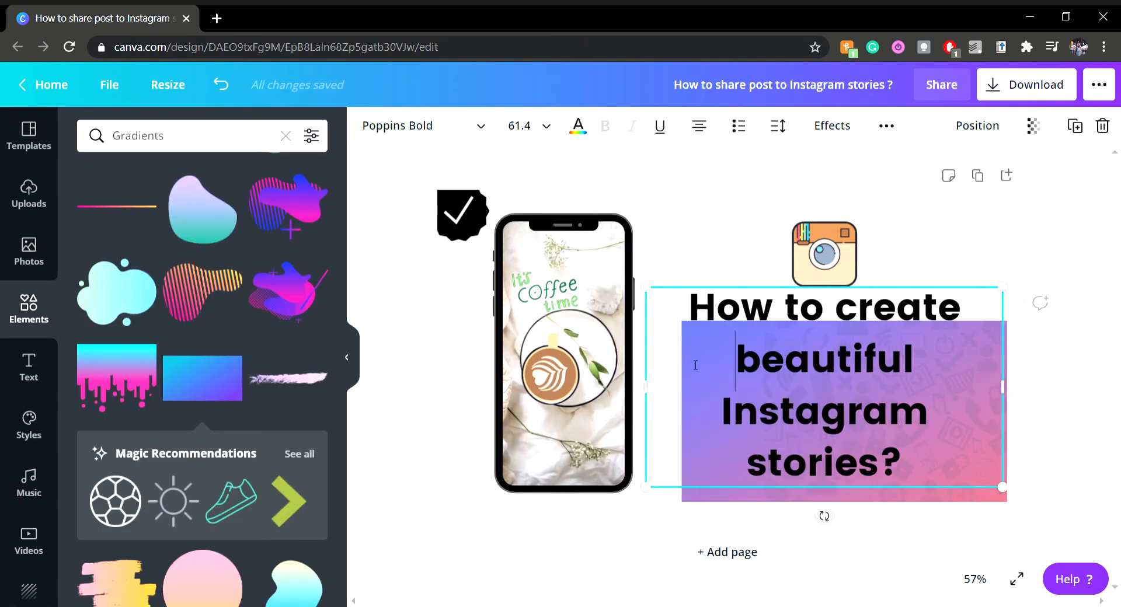
{"action": "left_click", "coordinate": [972, 494]}
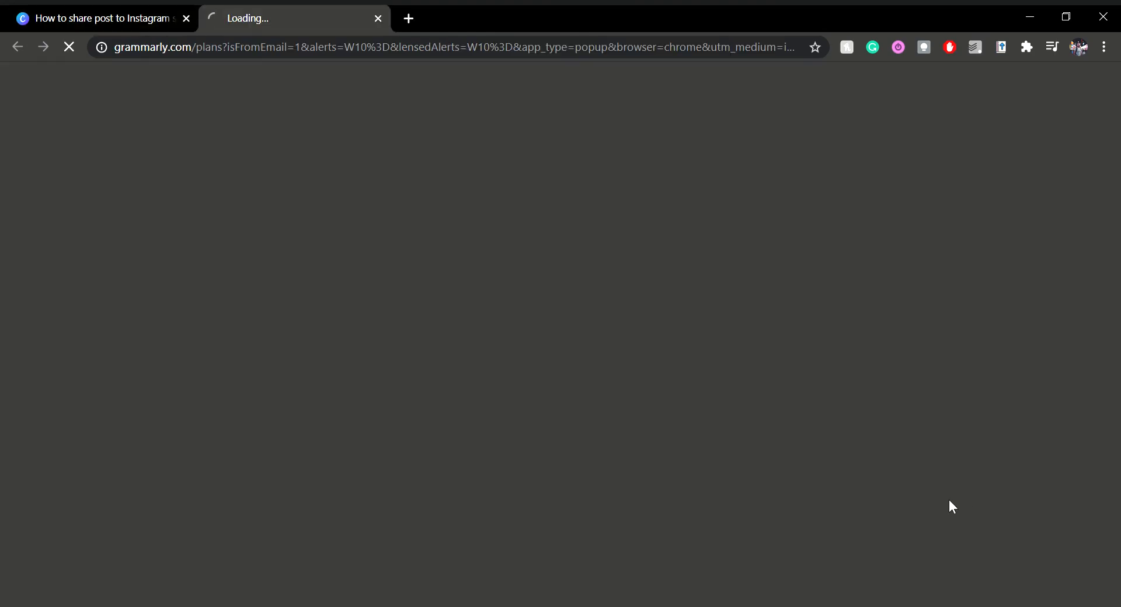
{"action": "key", "text": "ctrl+shift+Tab"}
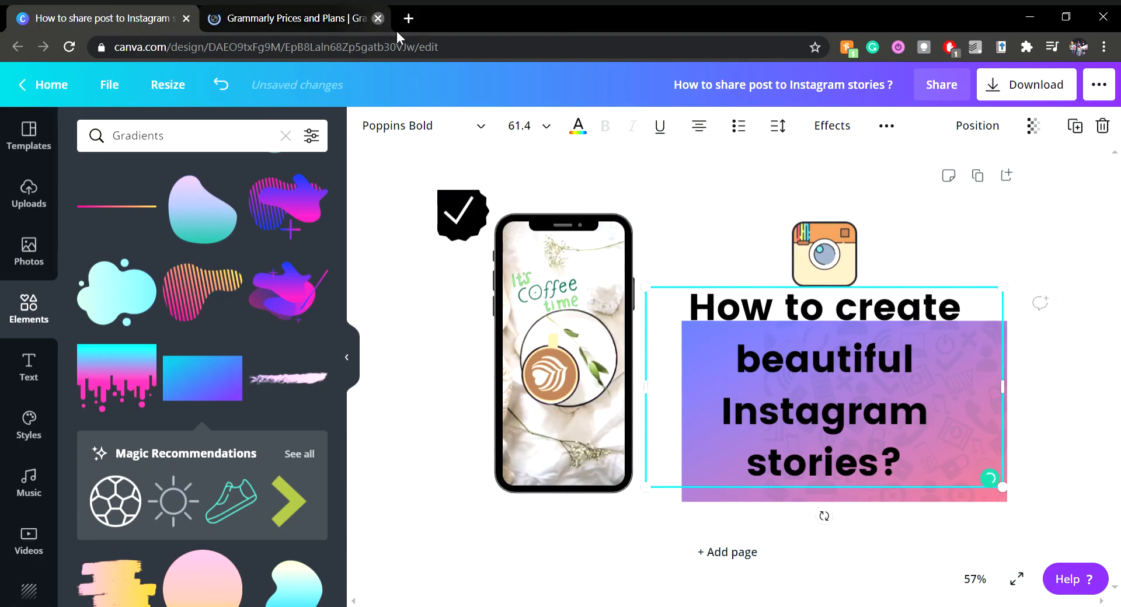
{"action": "left_click", "coordinate": [378, 18]}
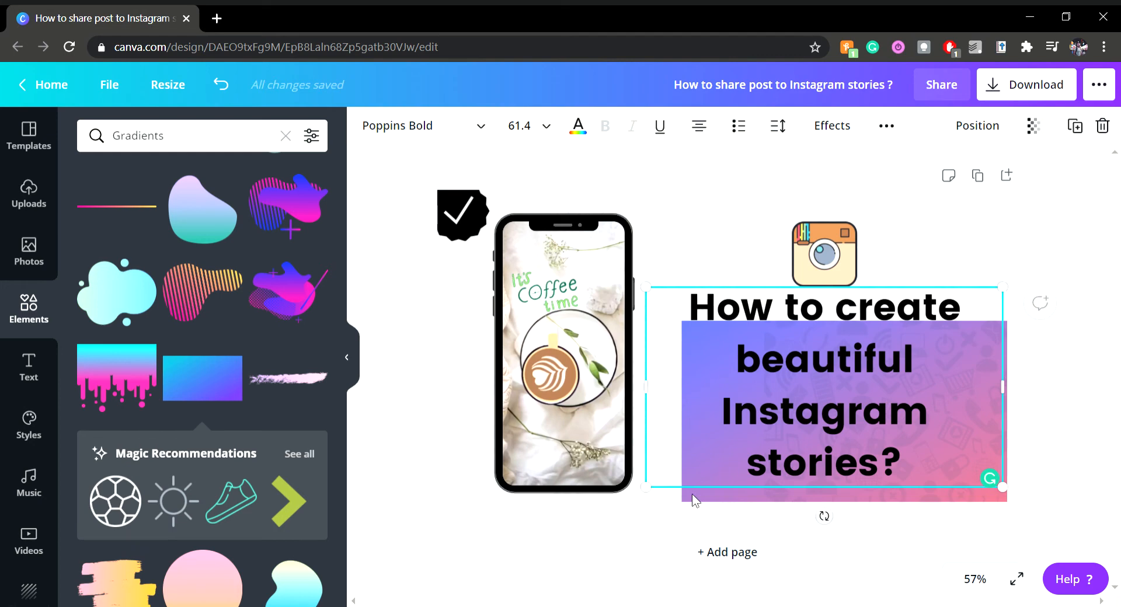
Move the gradient up to the page's upper edge between the phone and the title and bring it to the front
{"action": "left_click", "coordinate": [908, 248]}
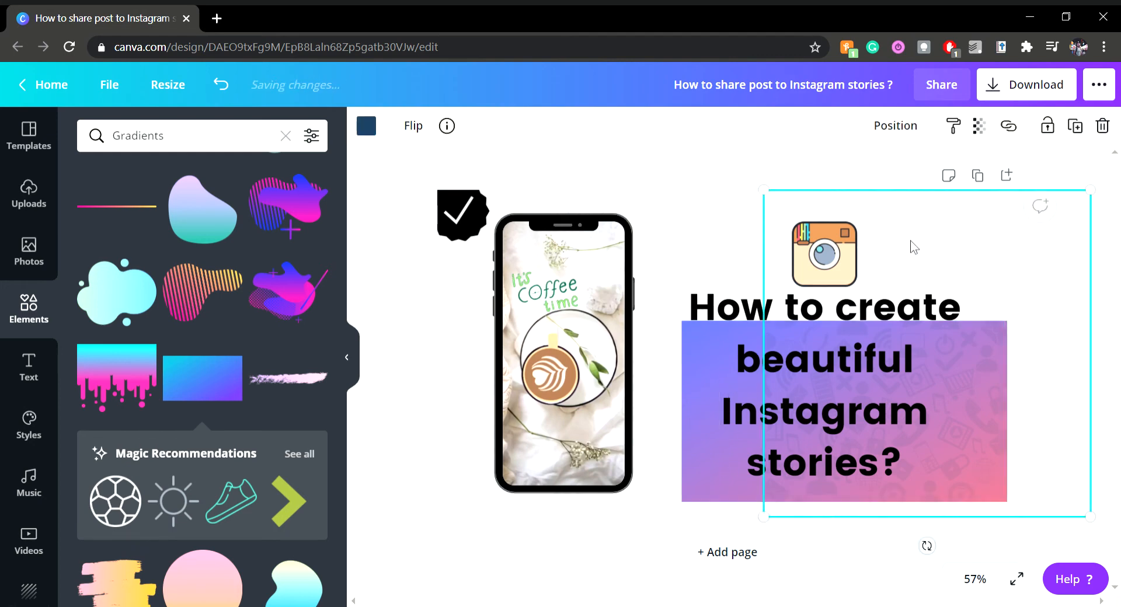
{"action": "left_click", "coordinate": [701, 494]}
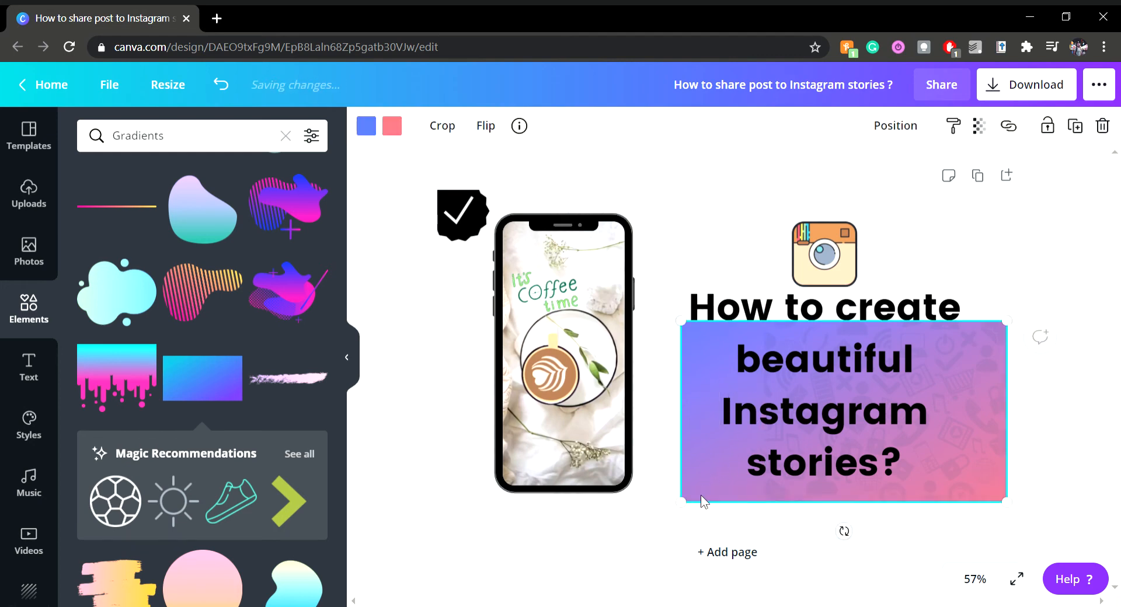
{"action": "left_click", "coordinate": [700, 493]}
{"action": "left_click", "coordinate": [702, 497]}
{"action": "left_click_drag", "start_coordinate": [702, 497], "coordinate": [586, 364]}
{"action": "left_click_drag", "start_coordinate": [582, 372], "coordinate": [581, 376]}
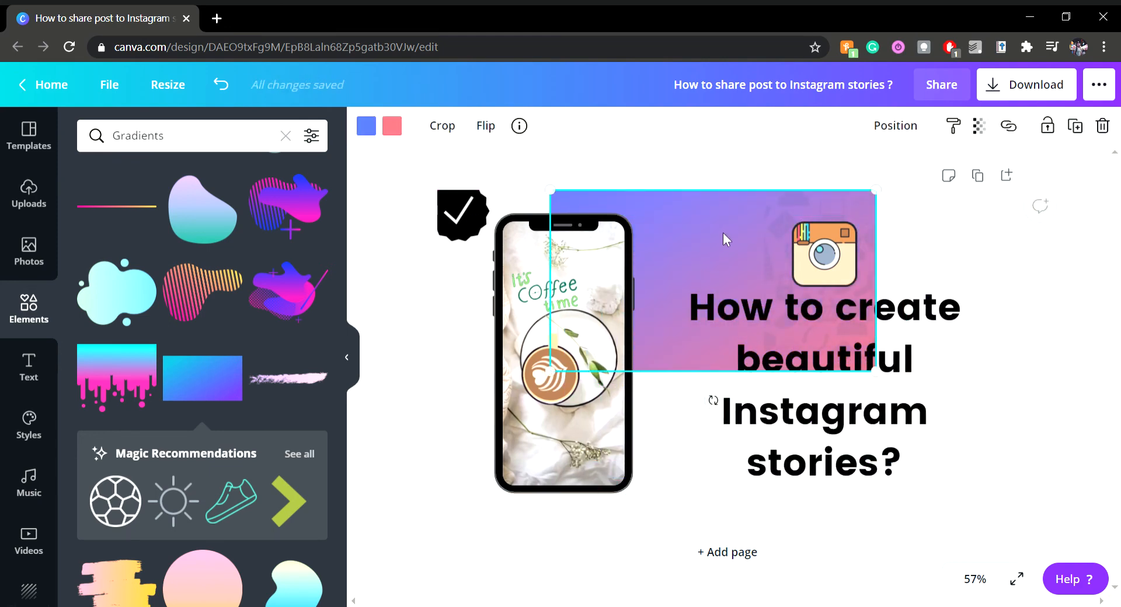
{"action": "right_click", "coordinate": [724, 241]}
{"action": "left_click", "coordinate": [756, 472]}
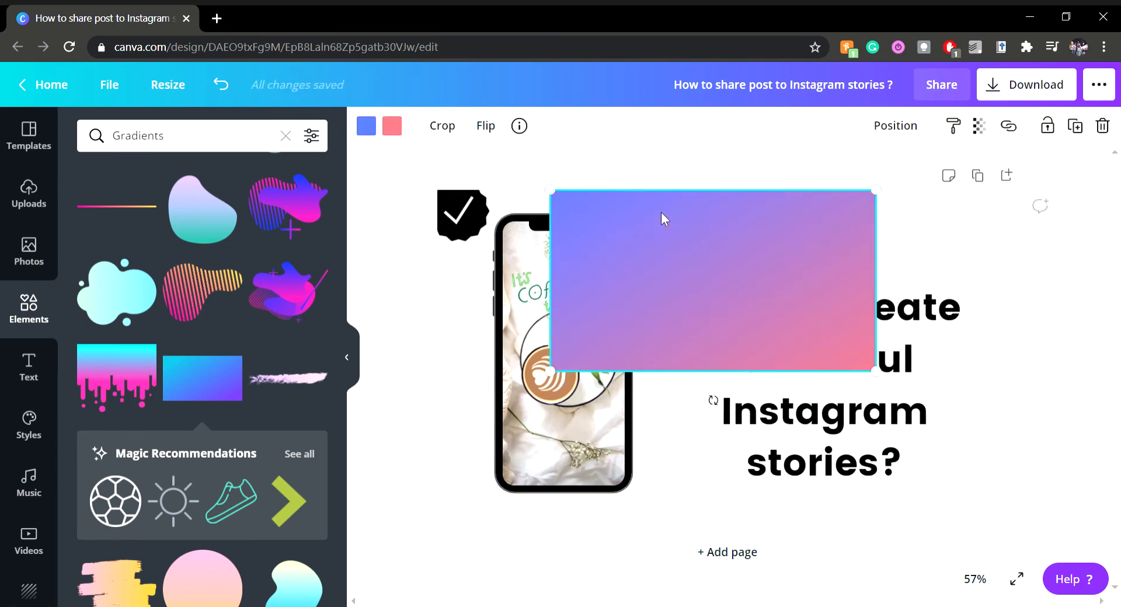
Reposition the gradient over the middle of the page between the phone and the title and show its layer-order options
{"action": "left_click_drag", "start_coordinate": [695, 242], "coordinate": [709, 339]}
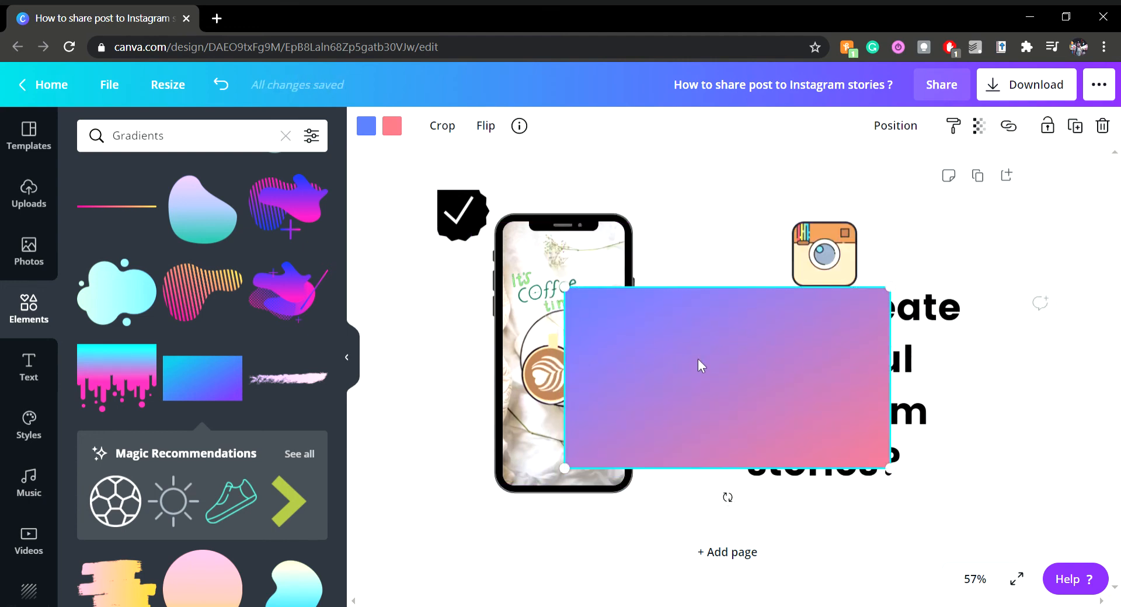
{"action": "right_click", "coordinate": [683, 359]}
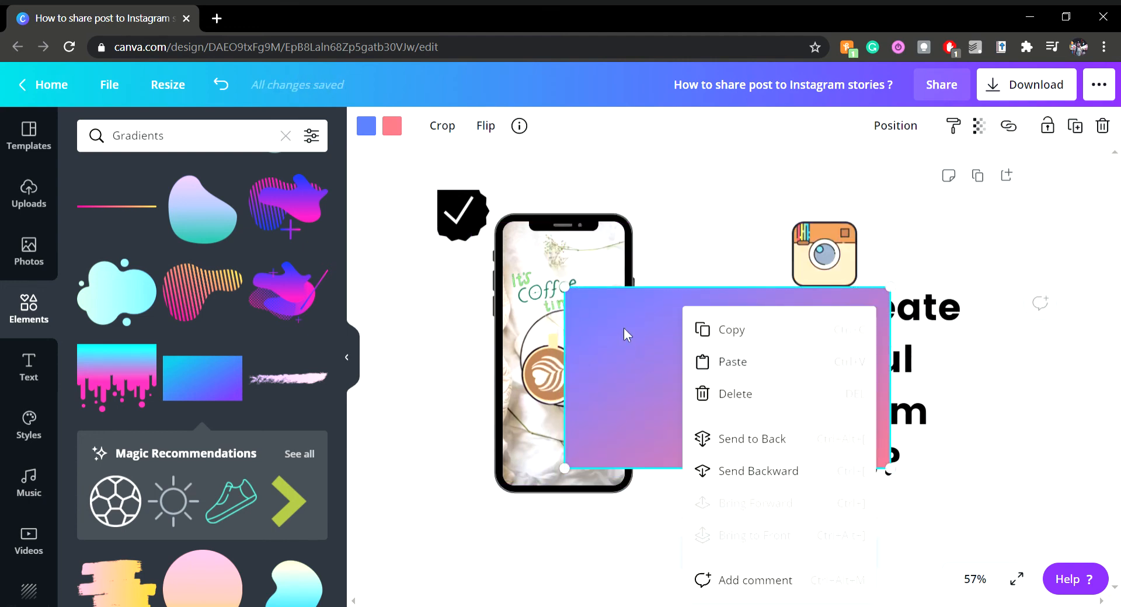
{"action": "left_click_drag", "start_coordinate": [624, 328], "coordinate": [669, 291]}
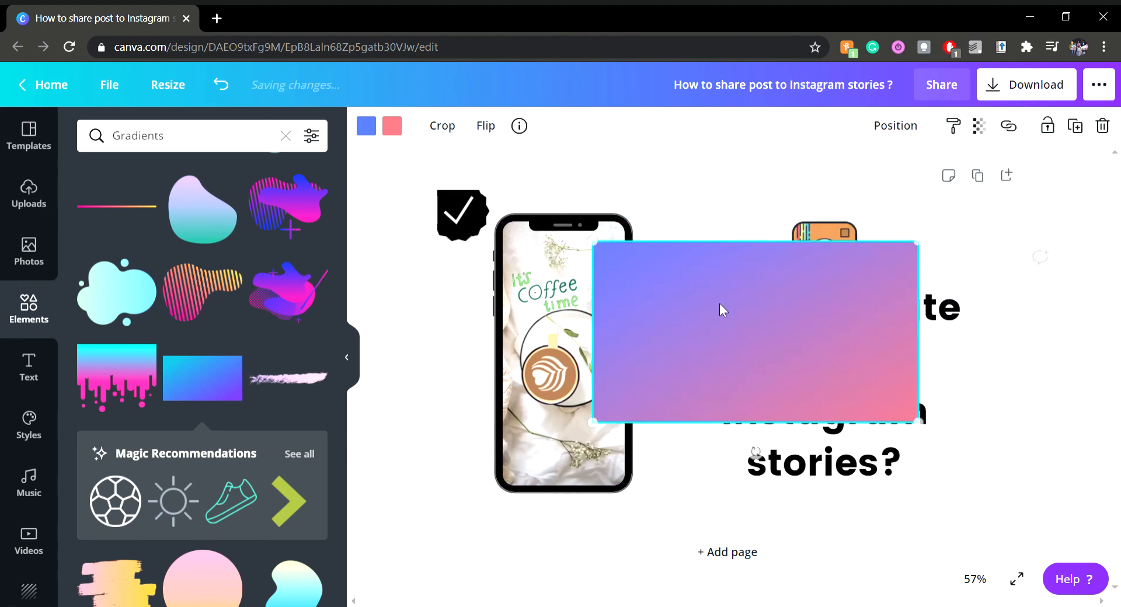
{"action": "right_click", "coordinate": [766, 306]}
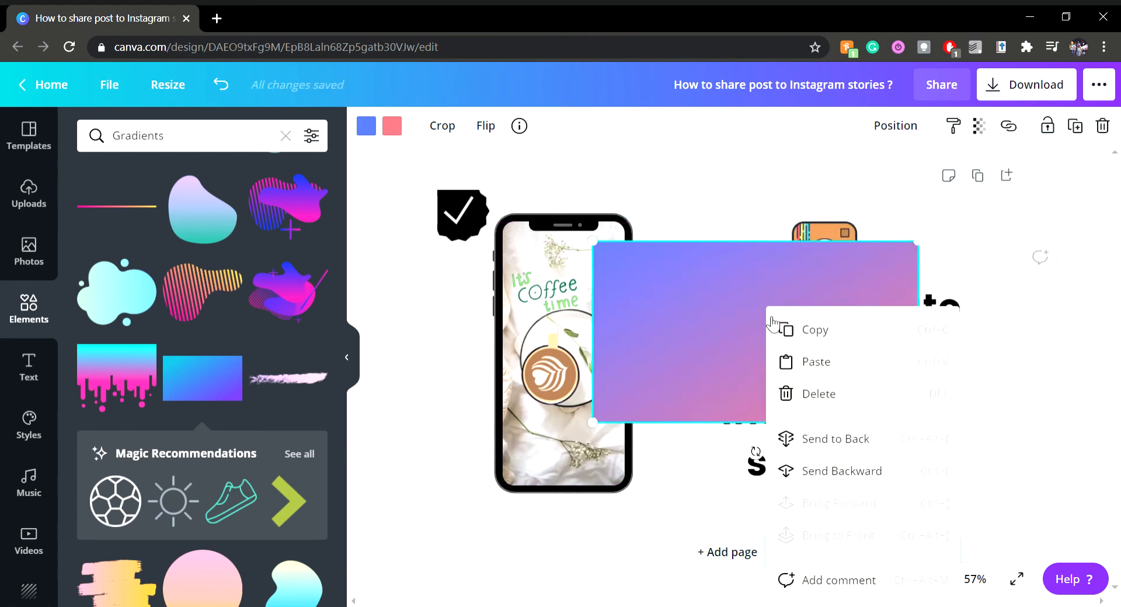
Show the blue-to-pink gradient's layer-order options and nudge the gradient slightly toward the title
{"action": "right_click", "coordinate": [692, 284]}
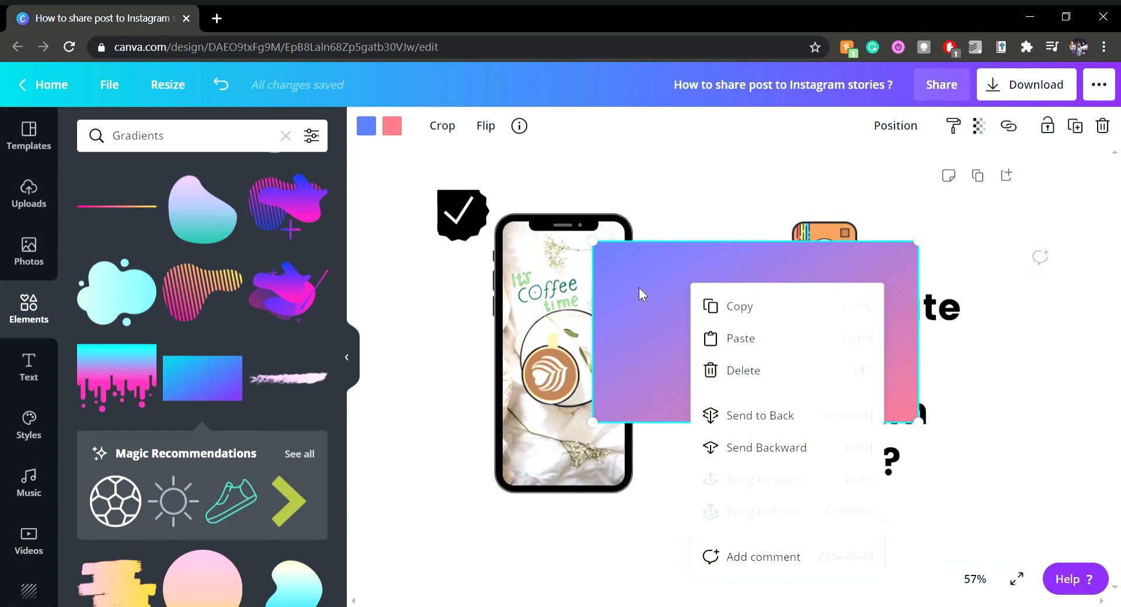
{"action": "left_click_drag", "start_coordinate": [639, 287], "coordinate": [658, 300]}
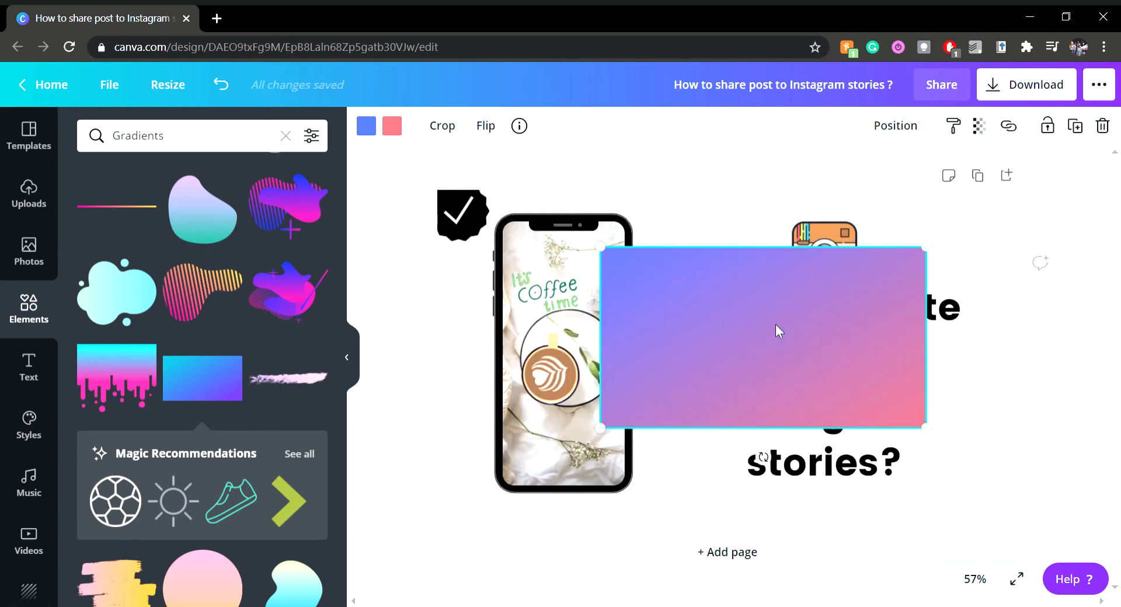
Replace the blue-to-pink gradient with a new cyan-to-purple gradient placed over the phone
{"action": "left_click_drag", "start_coordinate": [175, 371], "coordinate": [505, 286]}
{"action": "right_click", "coordinate": [524, 294]}
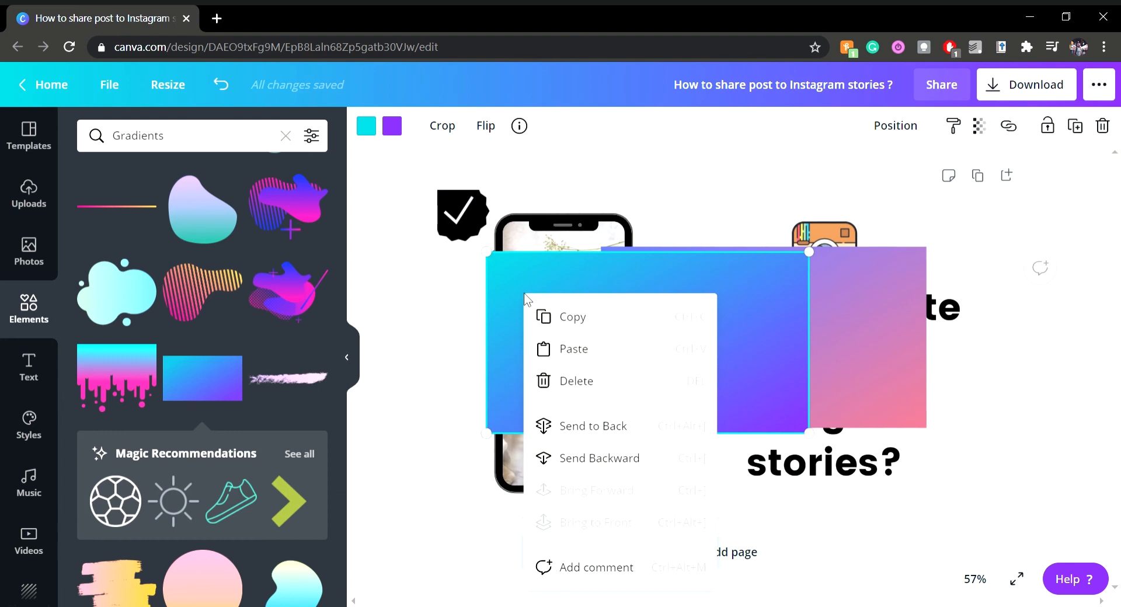
{"action": "left_click", "coordinate": [720, 274]}
{"action": "left_click_drag", "start_coordinate": [699, 292], "coordinate": [610, 295]}
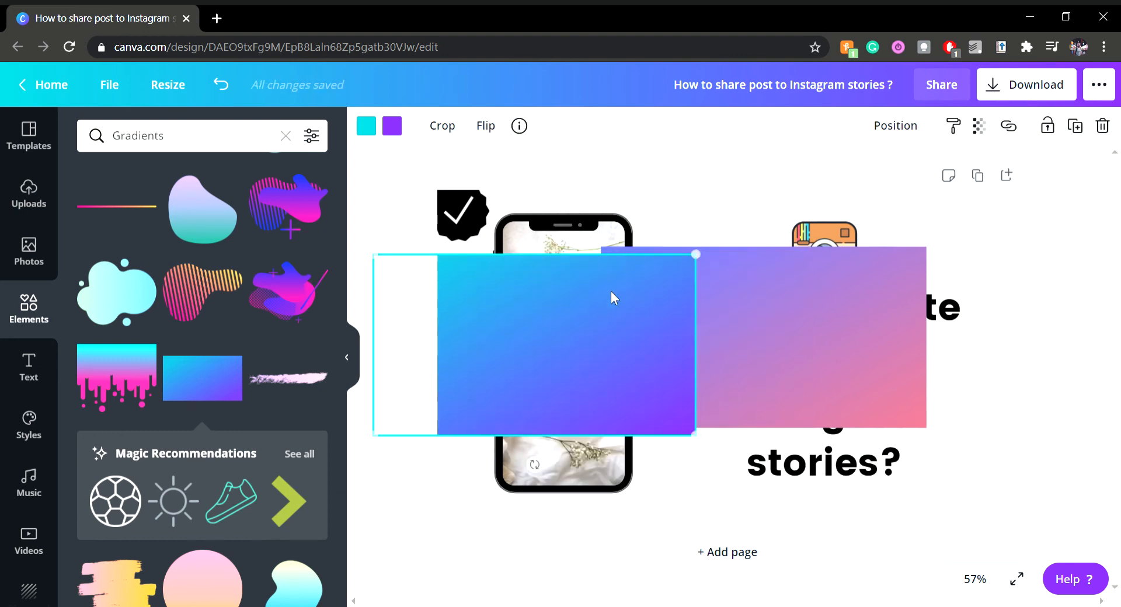
{"action": "left_click", "coordinate": [821, 309]}
{"action": "key", "text": "Delete"}
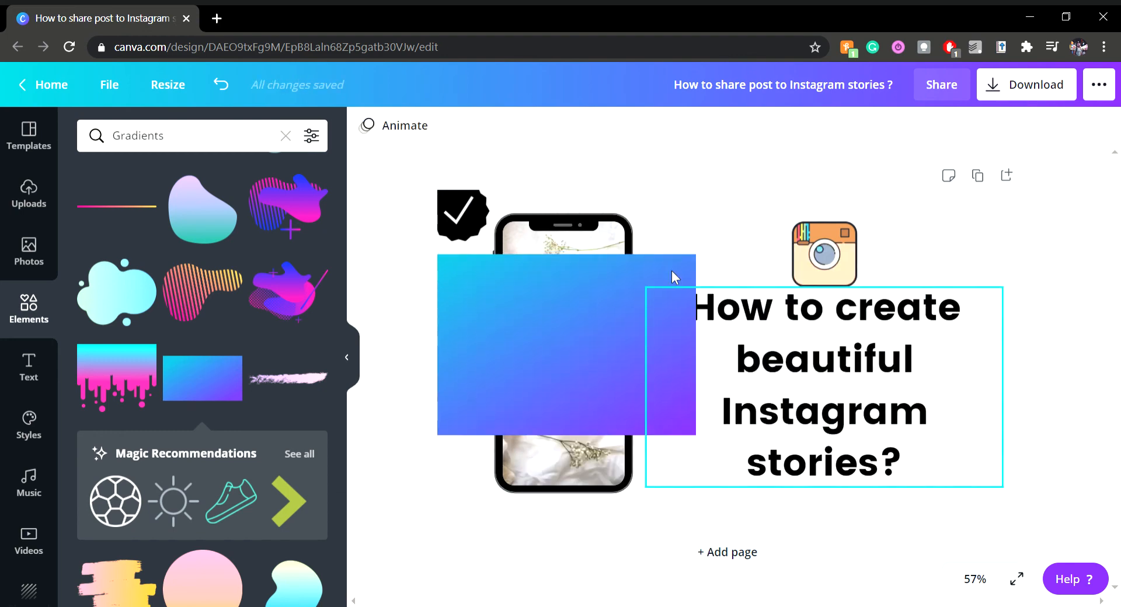
Enlarge the cyan-to-purple gradient from the page's upper-left corner to cover the whole page and send it to the back
{"action": "left_click_drag", "start_coordinate": [545, 334], "coordinate": [616, 280]}
{"action": "left_click_drag", "start_coordinate": [817, 389], "coordinate": [1024, 506]}
{"action": "right_click", "coordinate": [837, 455]}
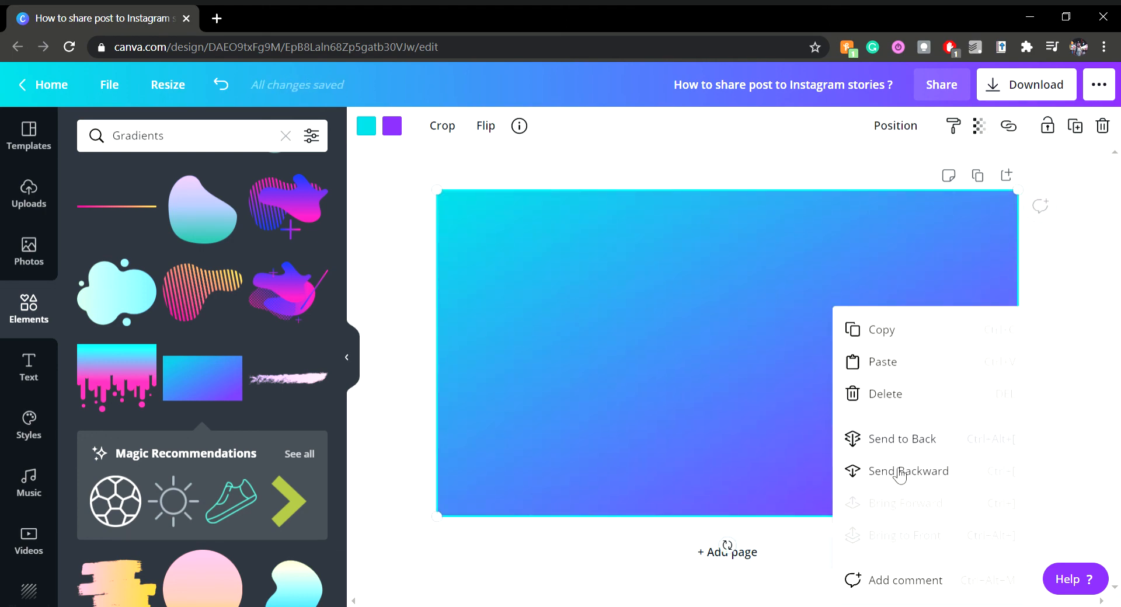
{"action": "left_click", "coordinate": [857, 440]}
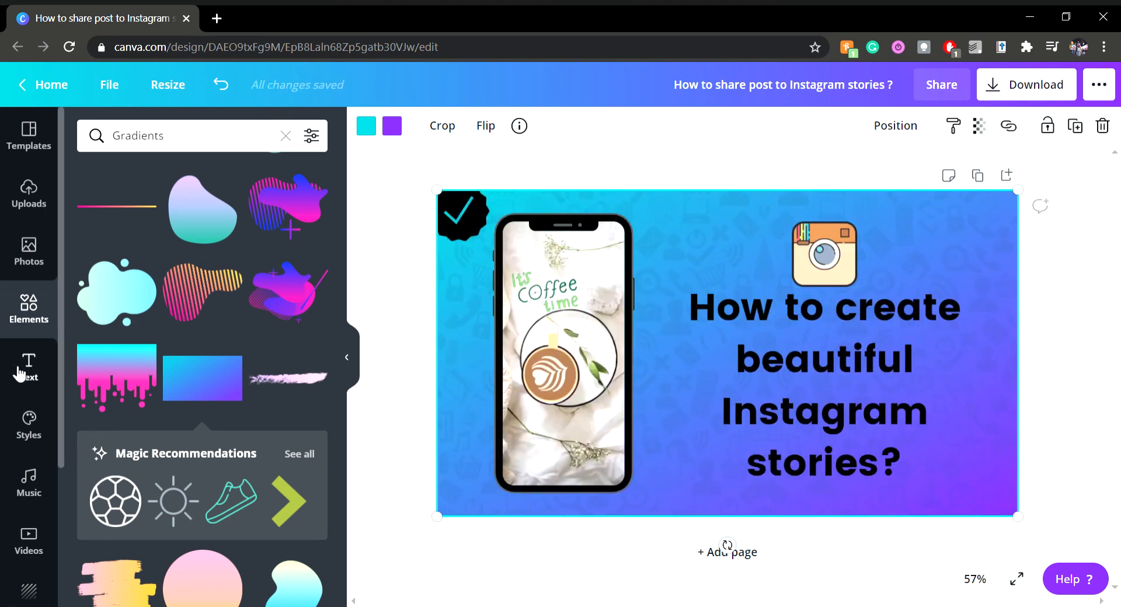
Try the tropical beach photo inside the phone's screen frame and undo the placement
{"action": "left_click", "coordinate": [28, 251]}
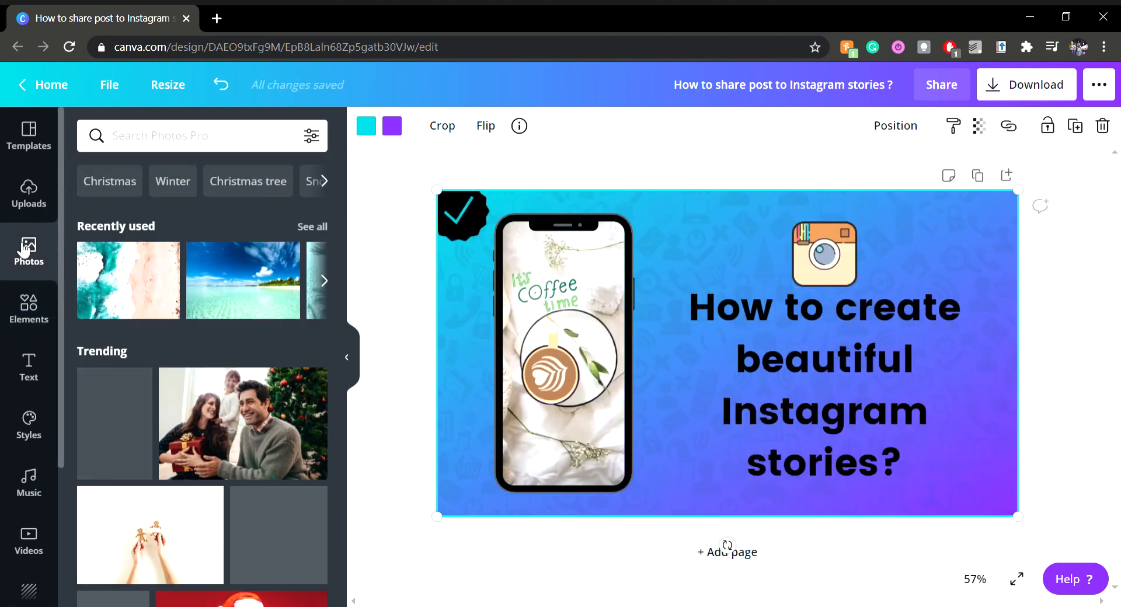
{"action": "left_click_drag", "start_coordinate": [231, 289], "coordinate": [575, 287]}
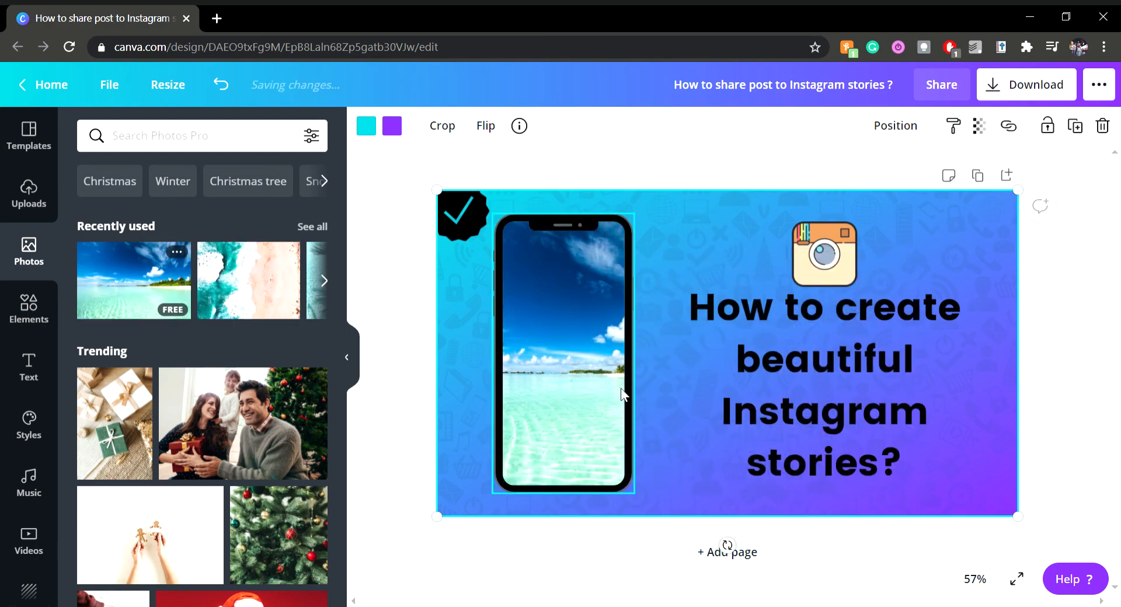
{"action": "left_click_drag", "start_coordinate": [130, 281], "coordinate": [548, 260]}
{"action": "left_click", "coordinate": [221, 84]}
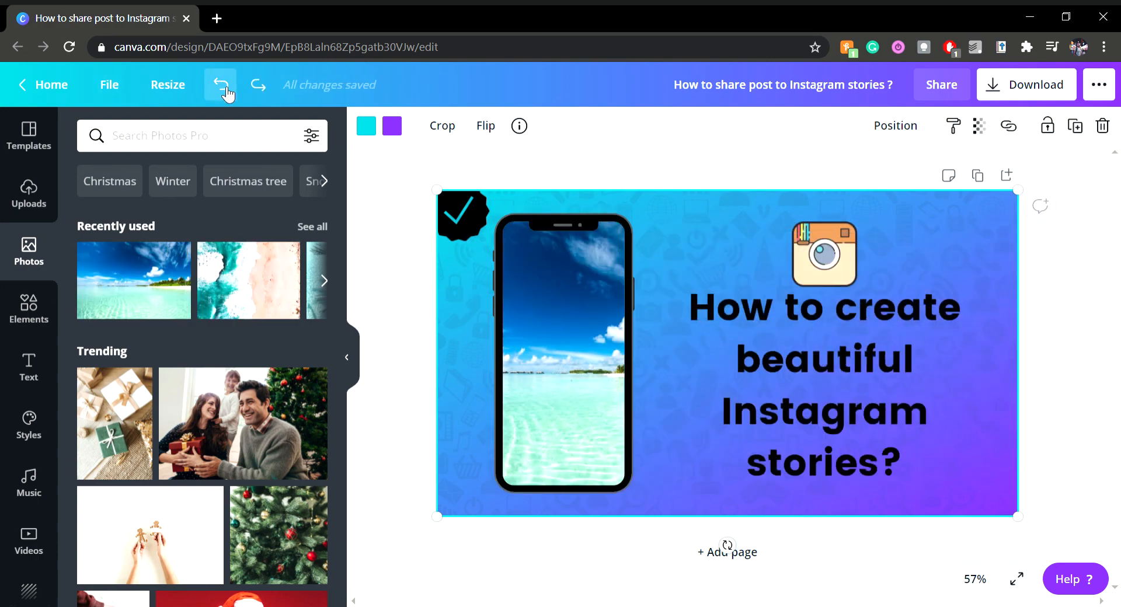
{"action": "left_click", "coordinate": [221, 84]}
Add the tropical beach photo over the title area and set it as the page background
{"action": "left_click_drag", "start_coordinate": [134, 280], "coordinate": [730, 250]}
{"action": "right_click", "coordinate": [736, 240]}
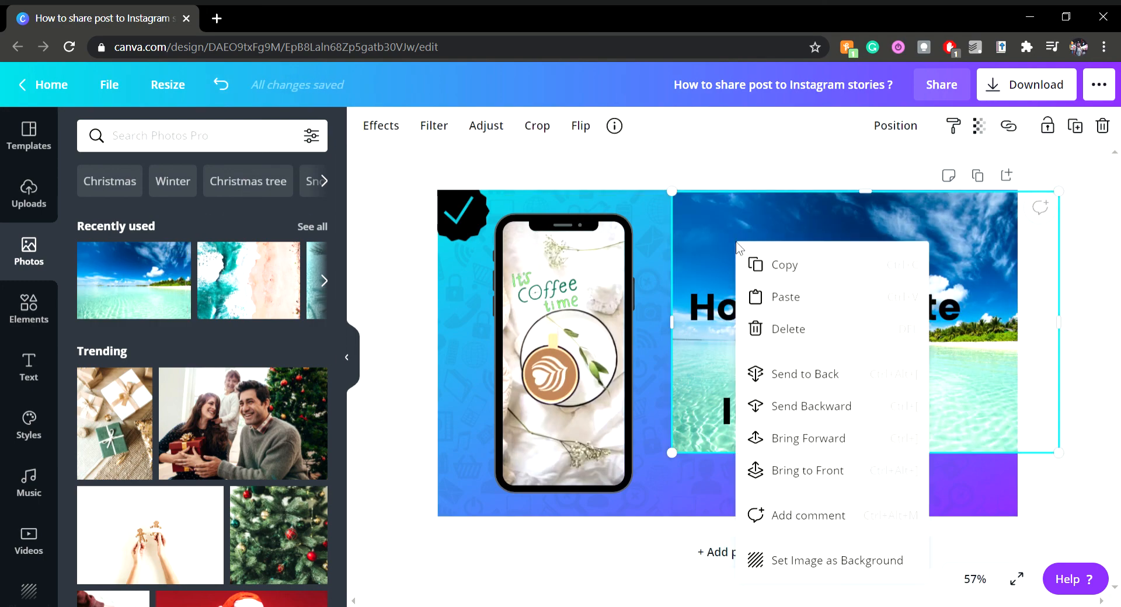
{"action": "left_click", "coordinate": [822, 562]}
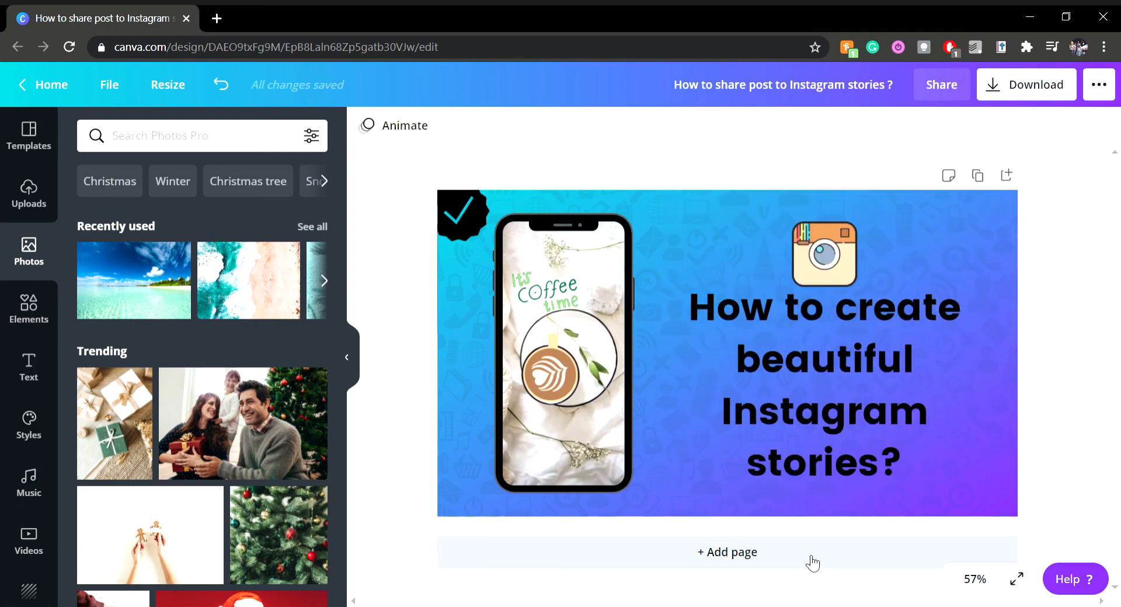
Send the icon pattern over the page's phone half to the back and undo the layer change
{"action": "right_click", "coordinate": [692, 229]}
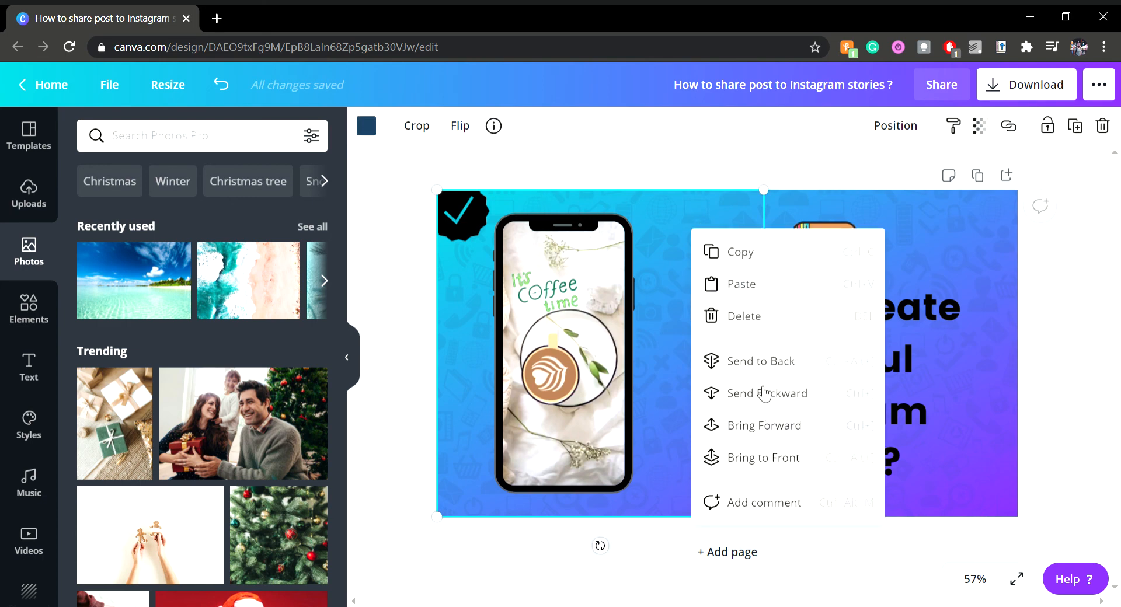
{"action": "left_click", "coordinate": [758, 368]}
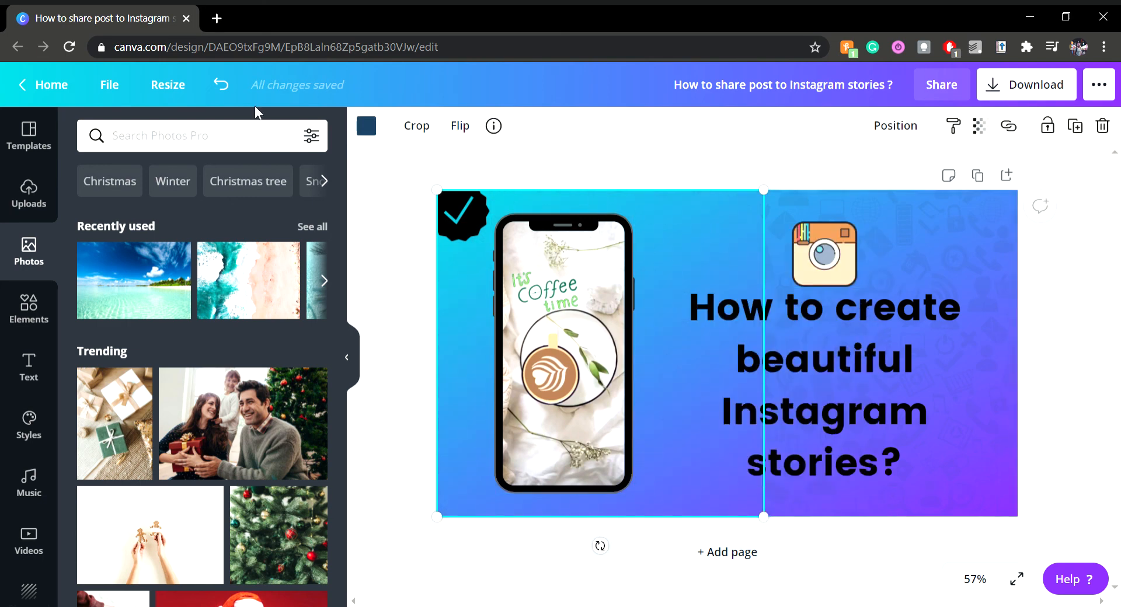
{"action": "left_click", "coordinate": [221, 86]}
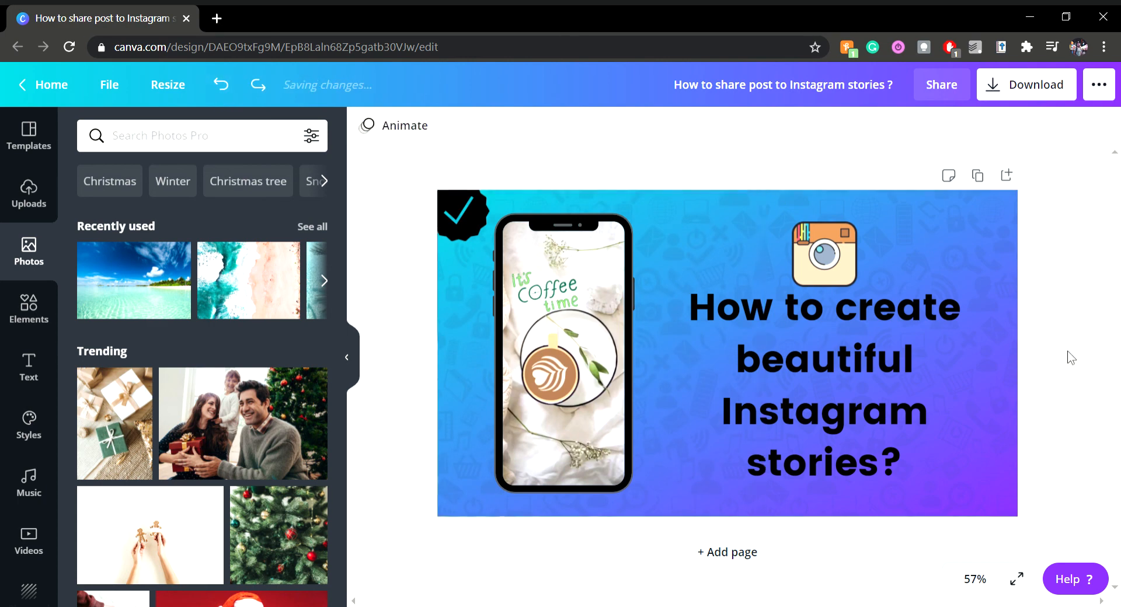
Hide the photo library to widen the design workspace
{"action": "left_click", "coordinate": [348, 357]}
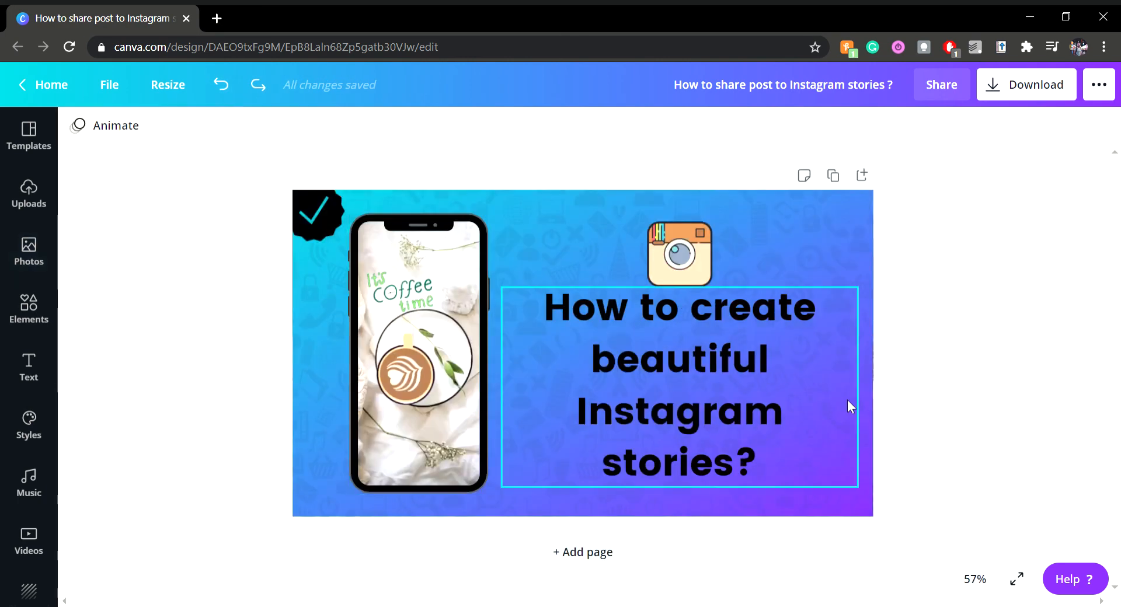